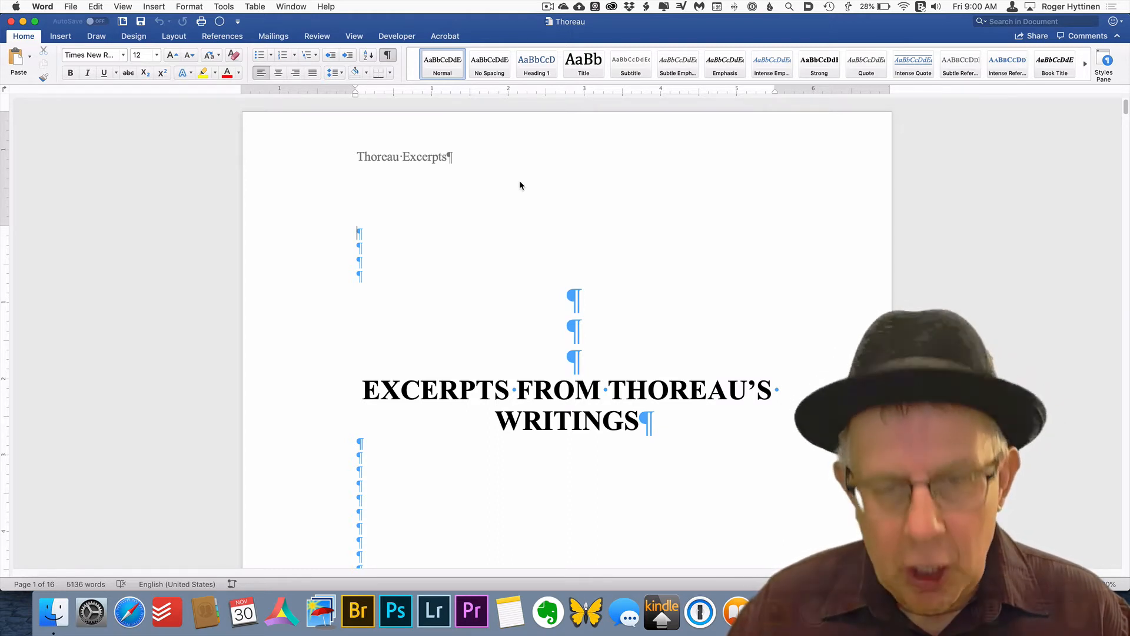
Select the Chronology heading line and display the Styles pane with its list set to All styles
left_click(572, 412)
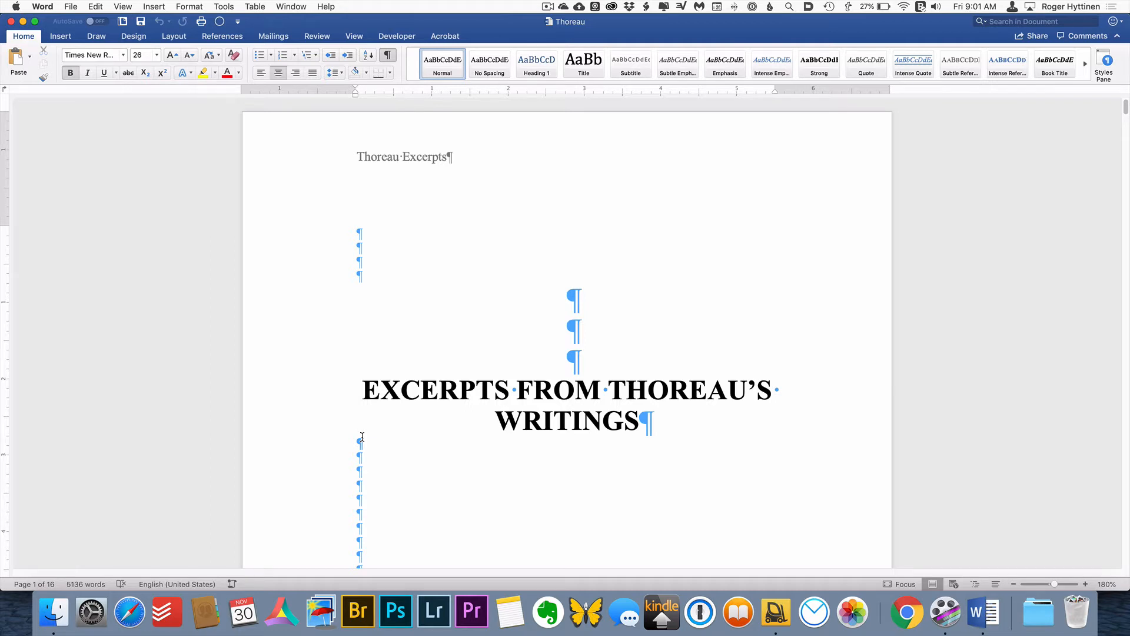
scroll(493, 451, "down", 3)
scroll(493, 451, "down", 20)
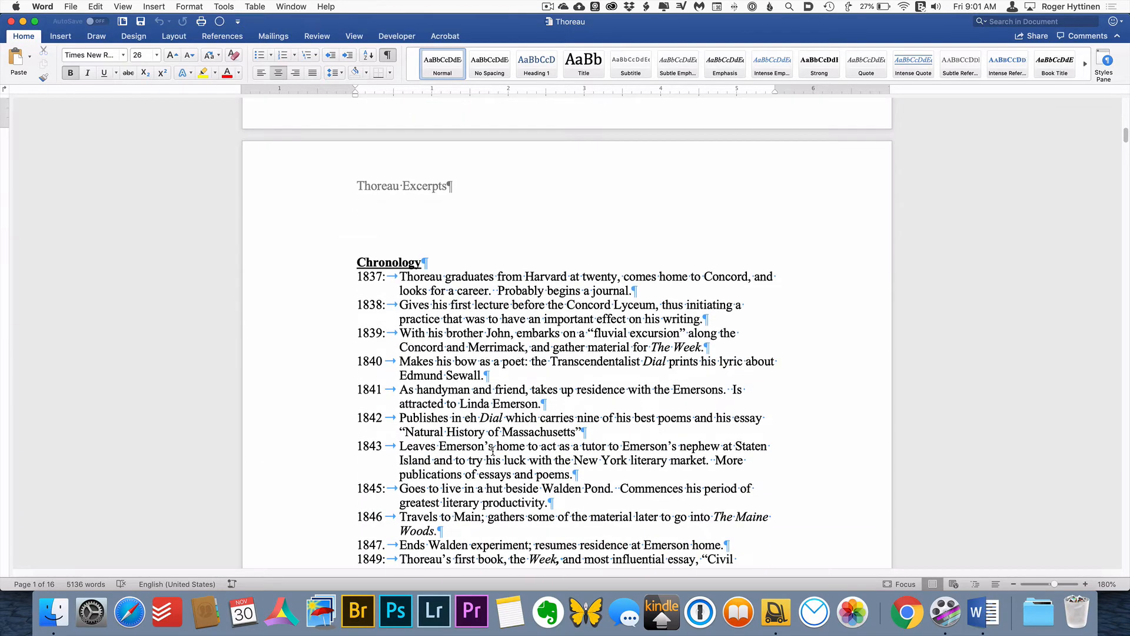
scroll(492, 451, "down", 5)
scroll(498, 454, "up", 7)
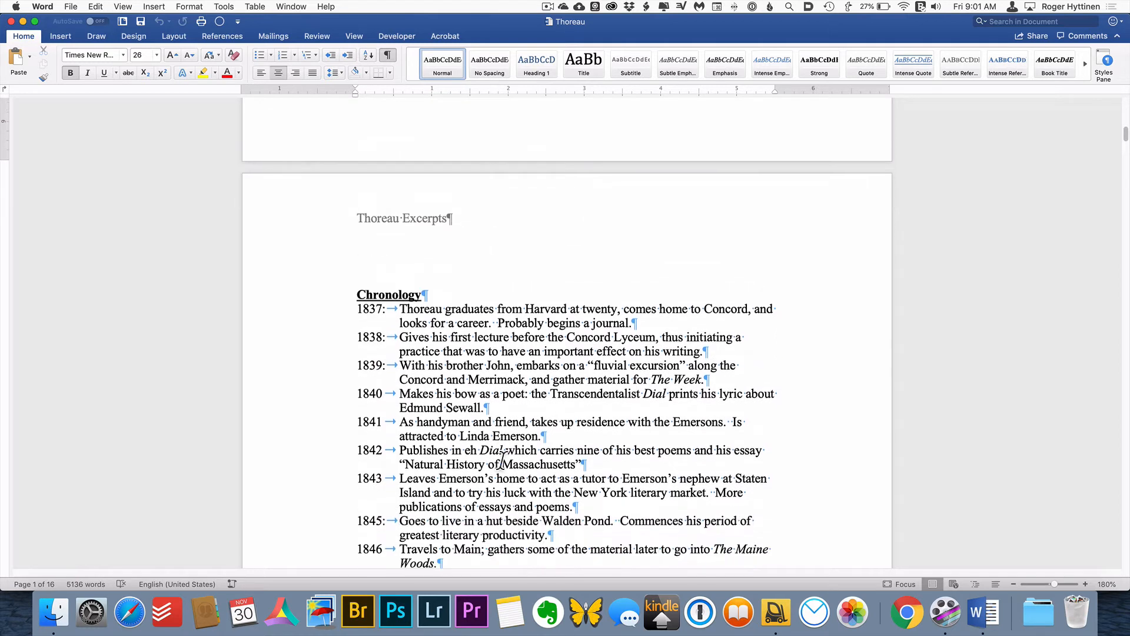
left_click(306, 300)
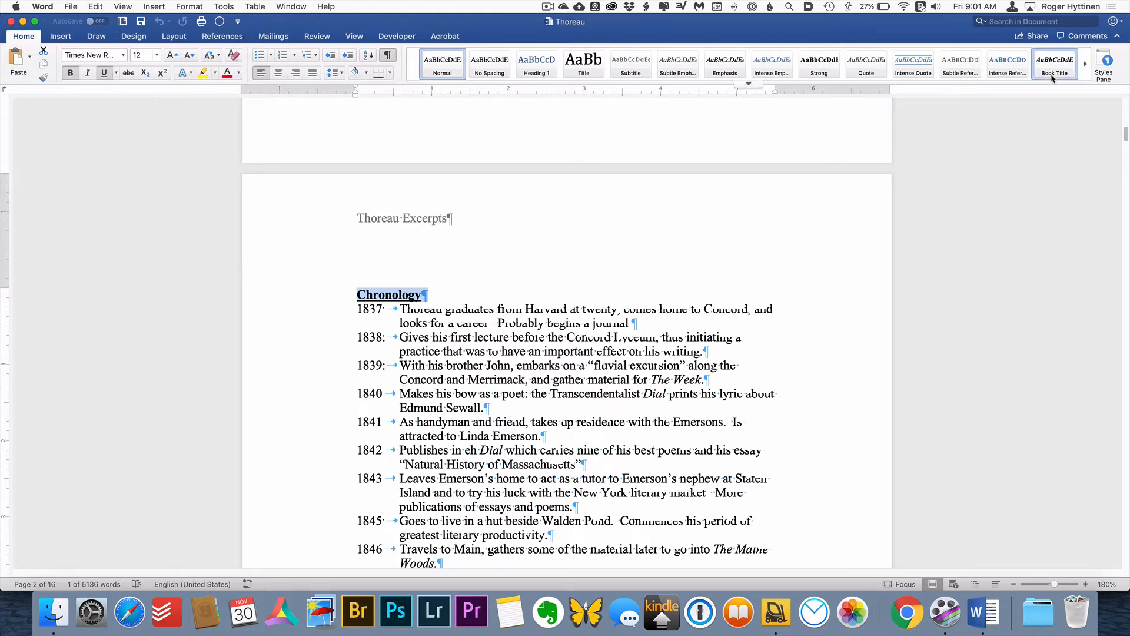
left_click(1105, 63)
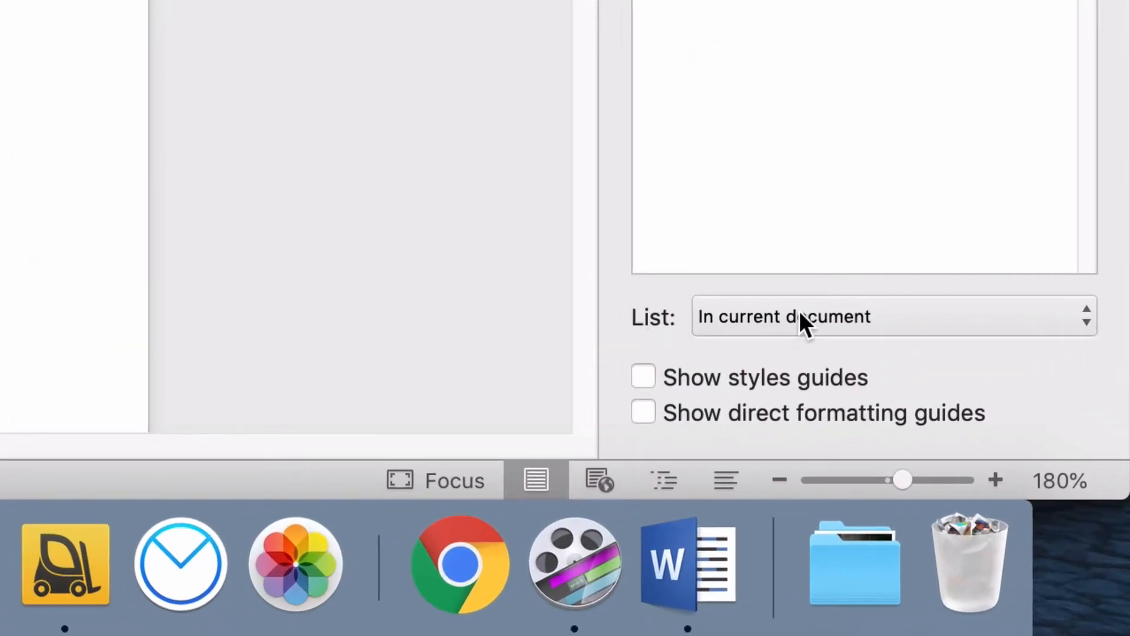
left_click(817, 315)
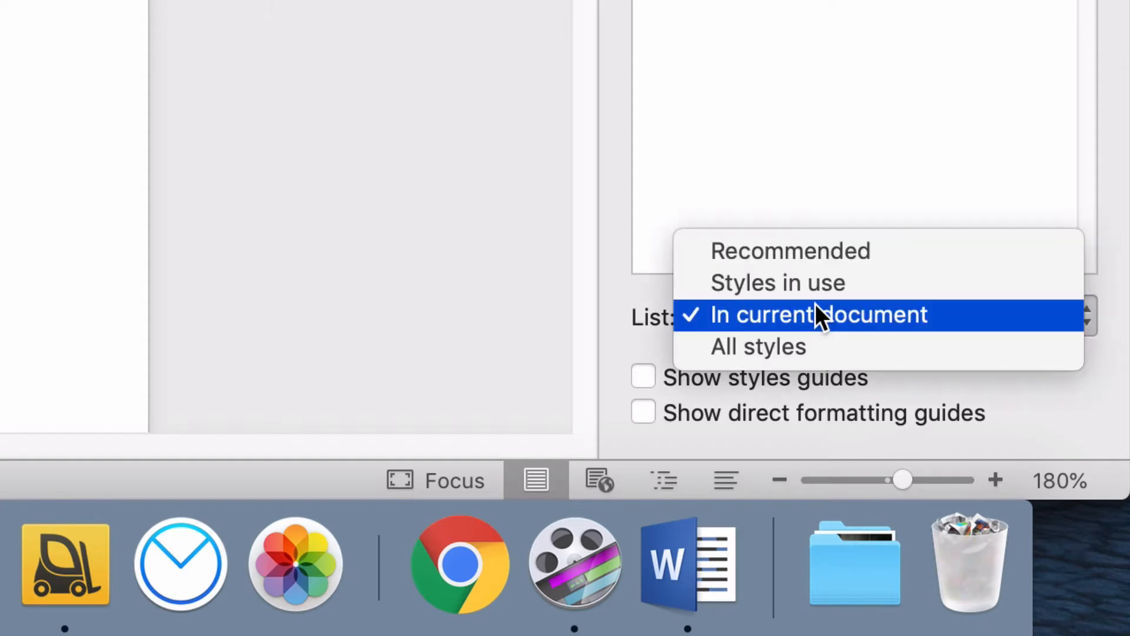
left_click(823, 339)
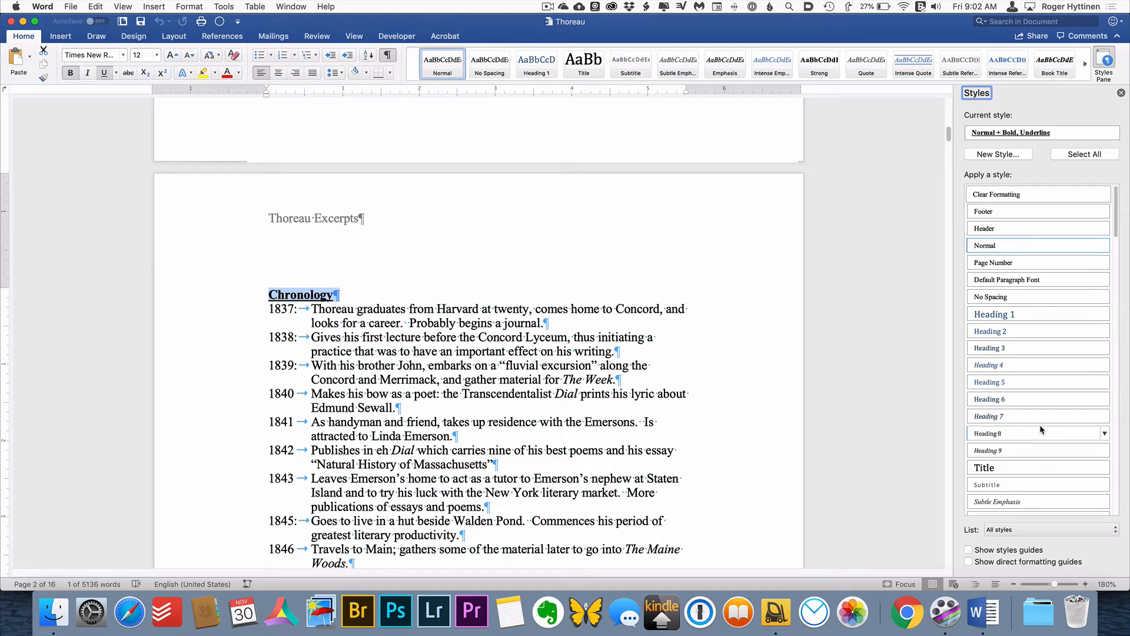
Apply the Heading 1 style to the "Chronology" and "Where I lived" heading lines
mouse_move(1040, 430)
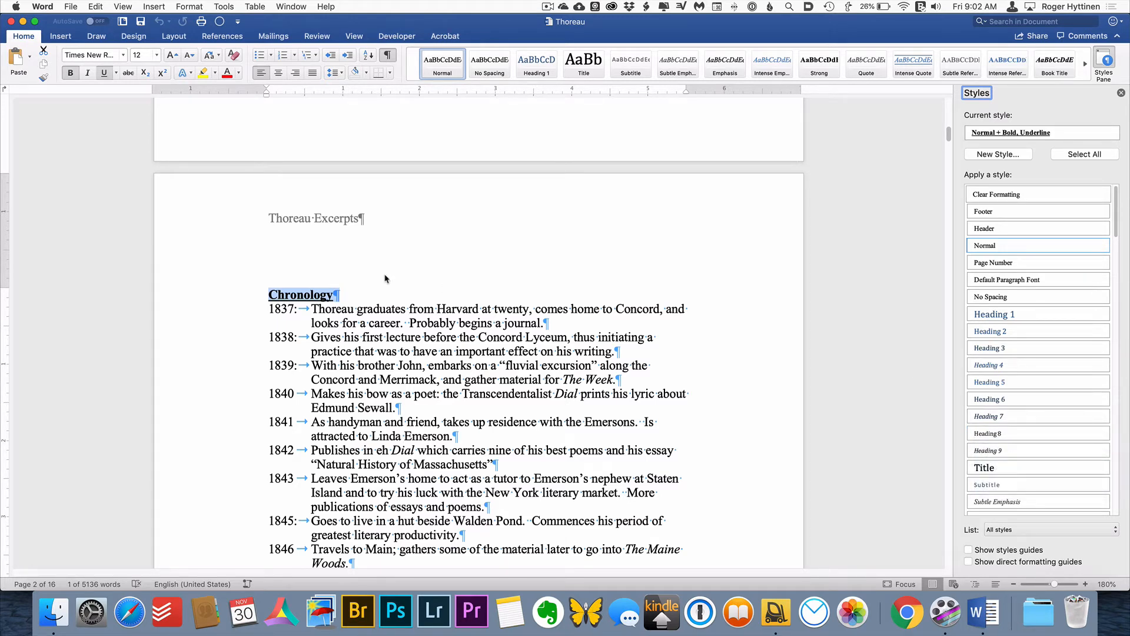
left_click(1008, 316)
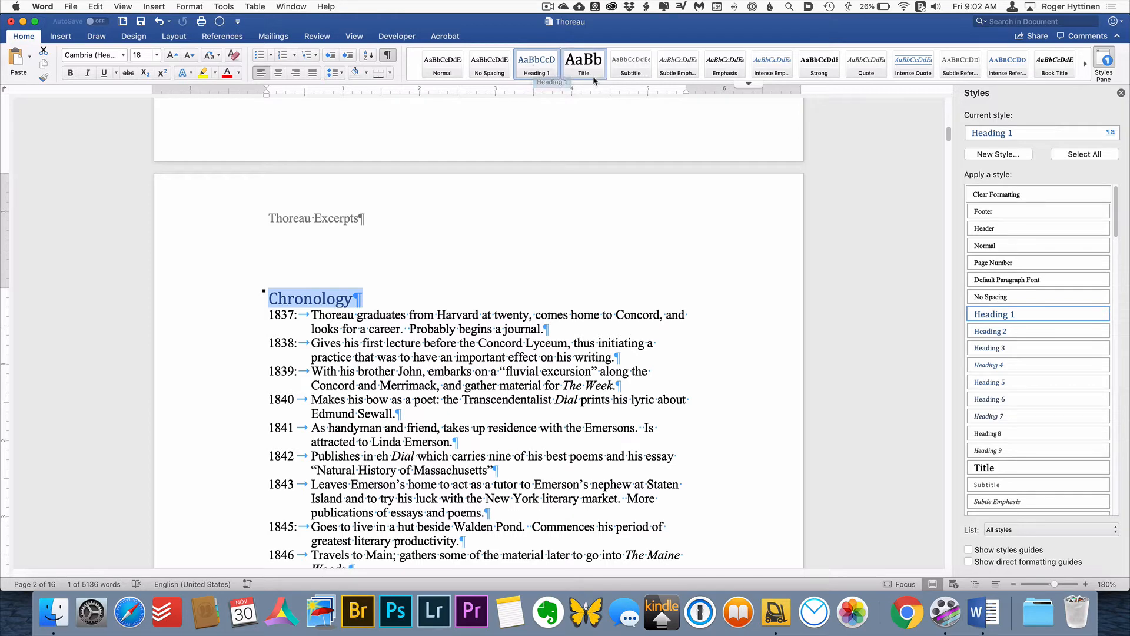
scroll(552, 311, "down", 2)
scroll(552, 311, "down", 20)
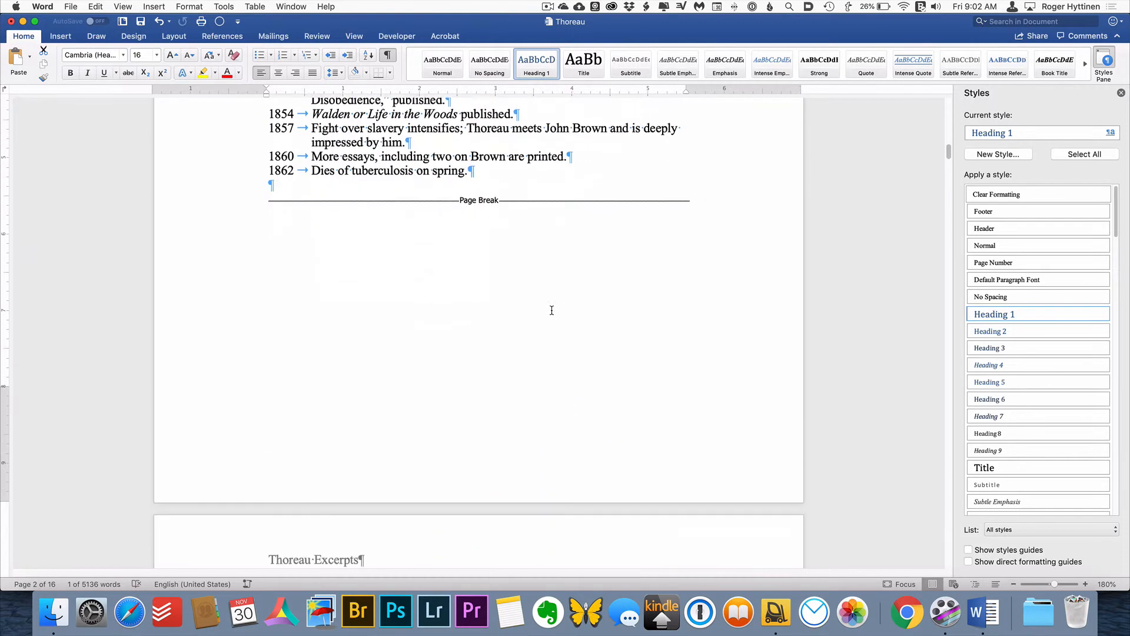
scroll(552, 309, "down", 9)
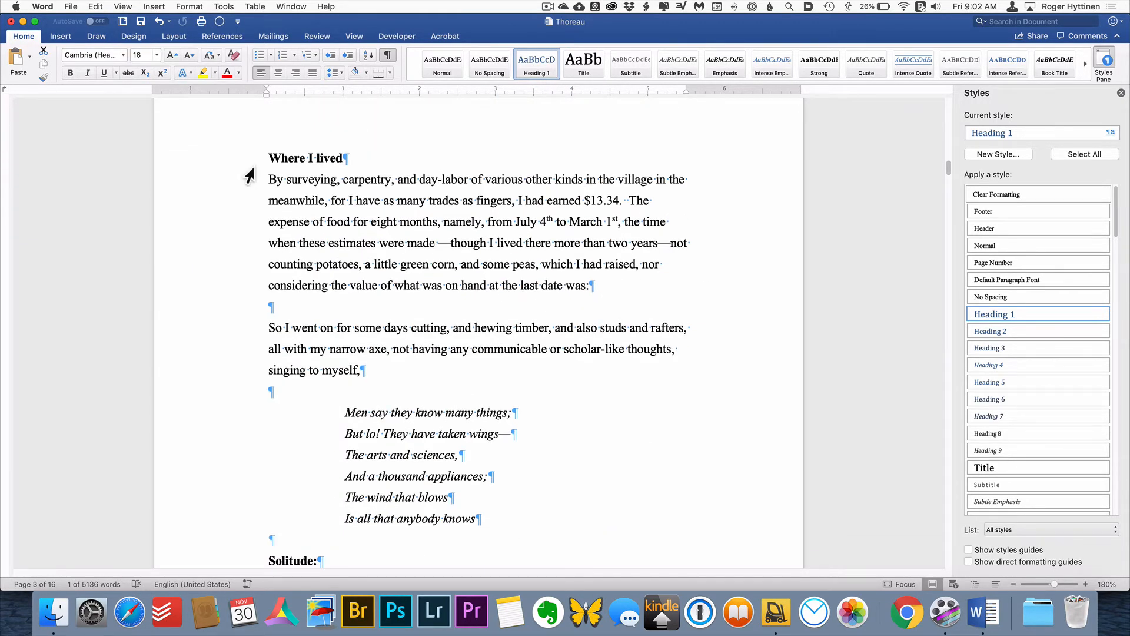
left_click(248, 168)
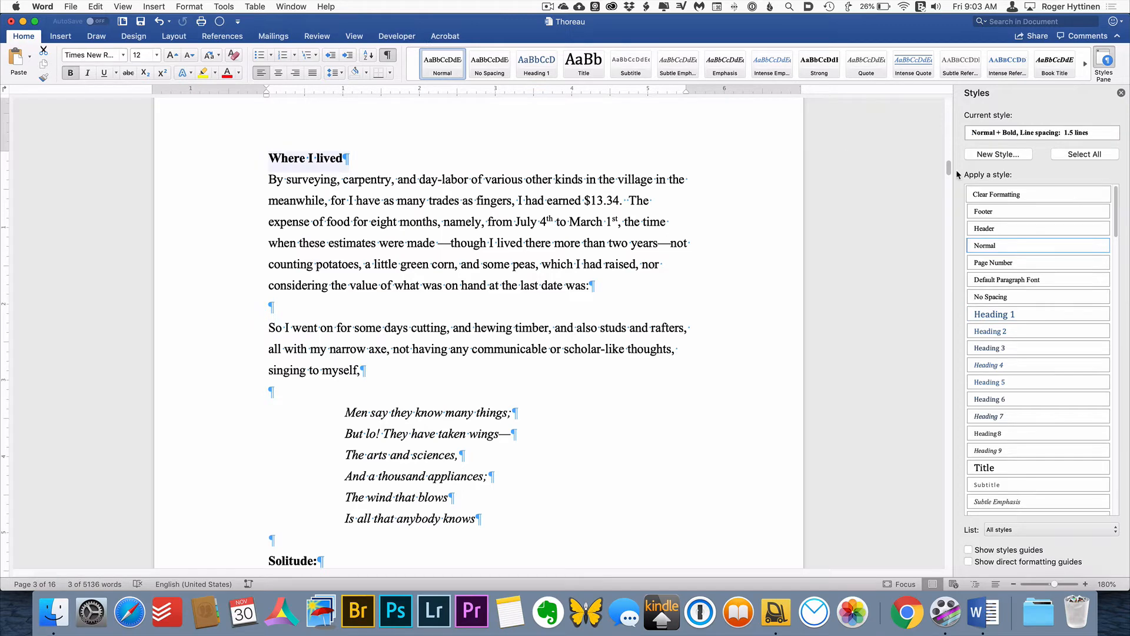
left_click(1008, 315)
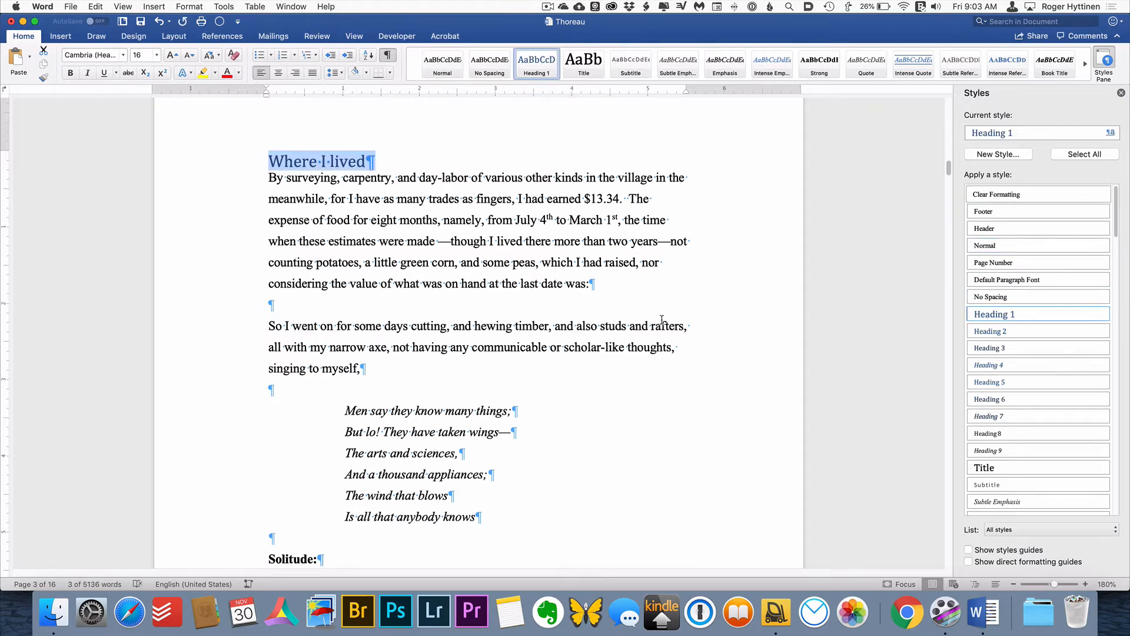
Apply the Heading 1 style to "Solitude:" and the Heading 2 style to the "Serenity" subheading below it
scroll(663, 319, "down", 5)
scroll(277, 359, "down", 6)
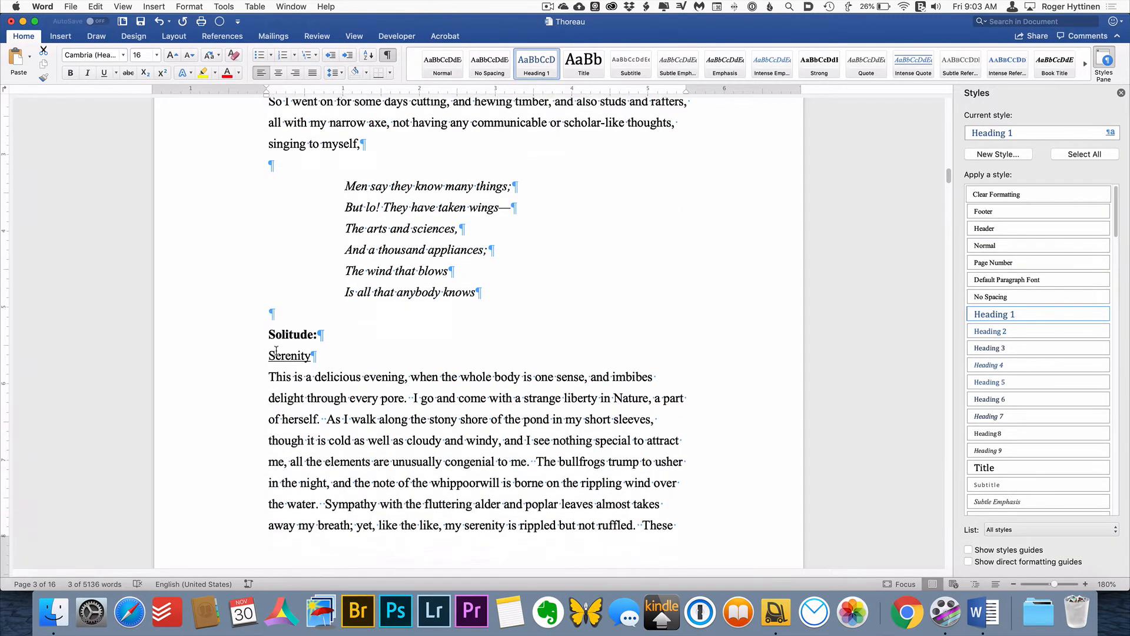
left_click(252, 335)
left_click(550, 77)
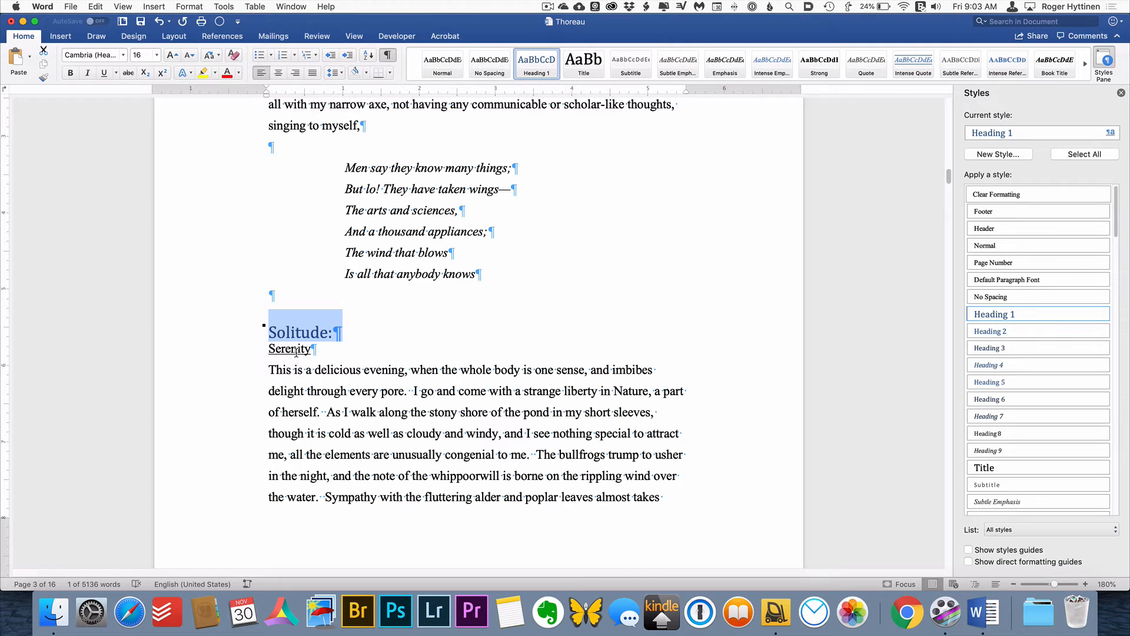
left_click(252, 352)
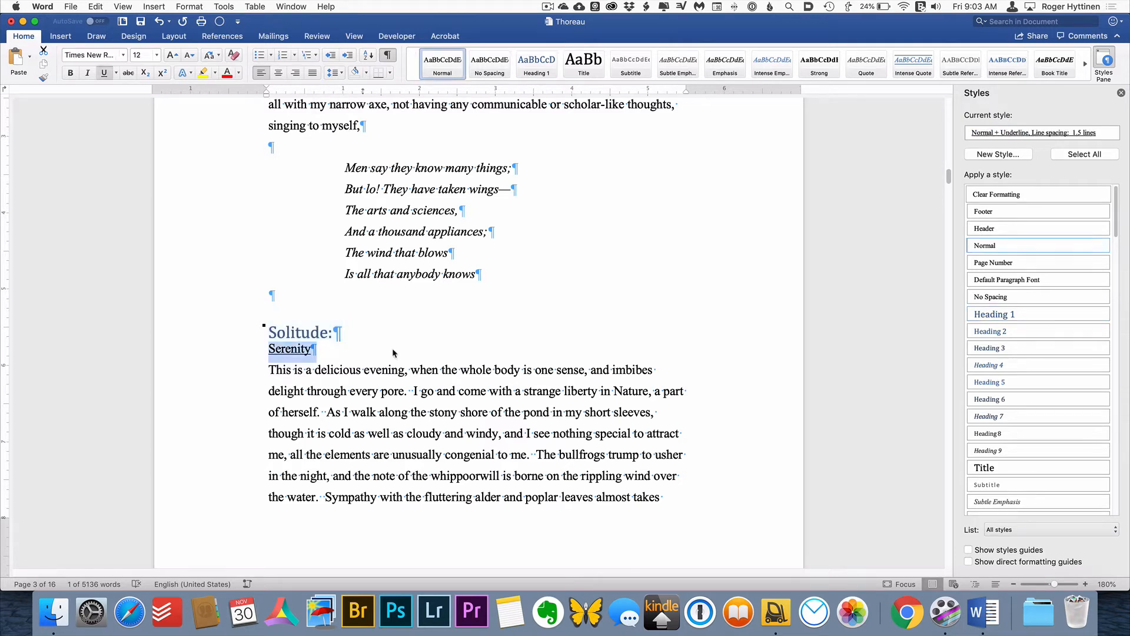
left_click(996, 331)
Apply the Heading 2 style to the "Being at Home" and "On Being Alone" subheadings
scroll(635, 360, "down", 15)
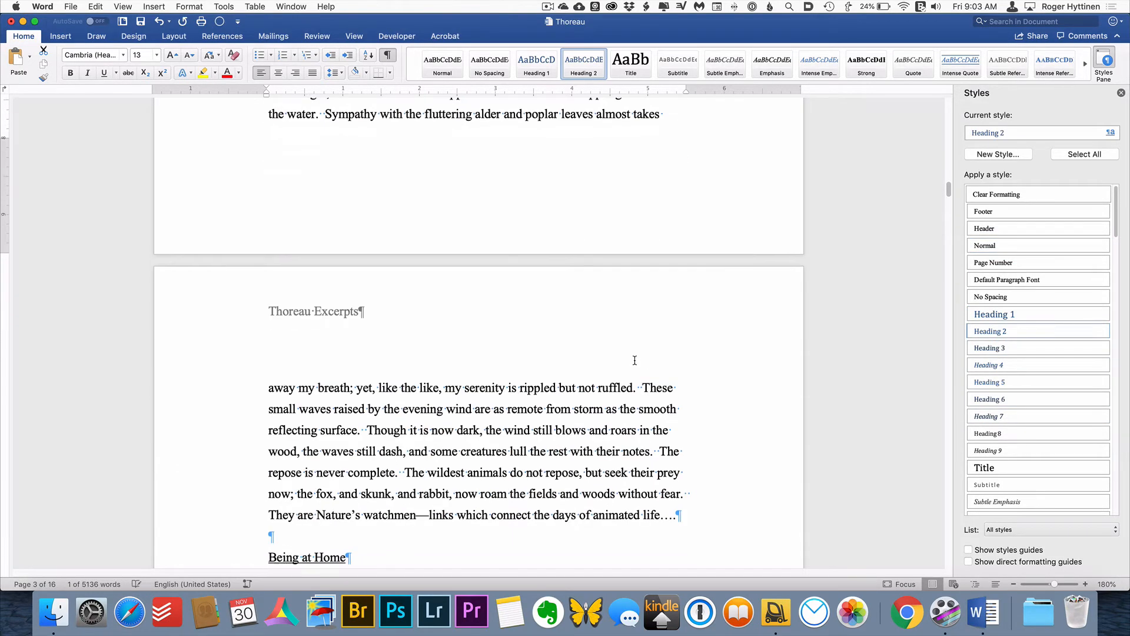
scroll(635, 360, "down", 1)
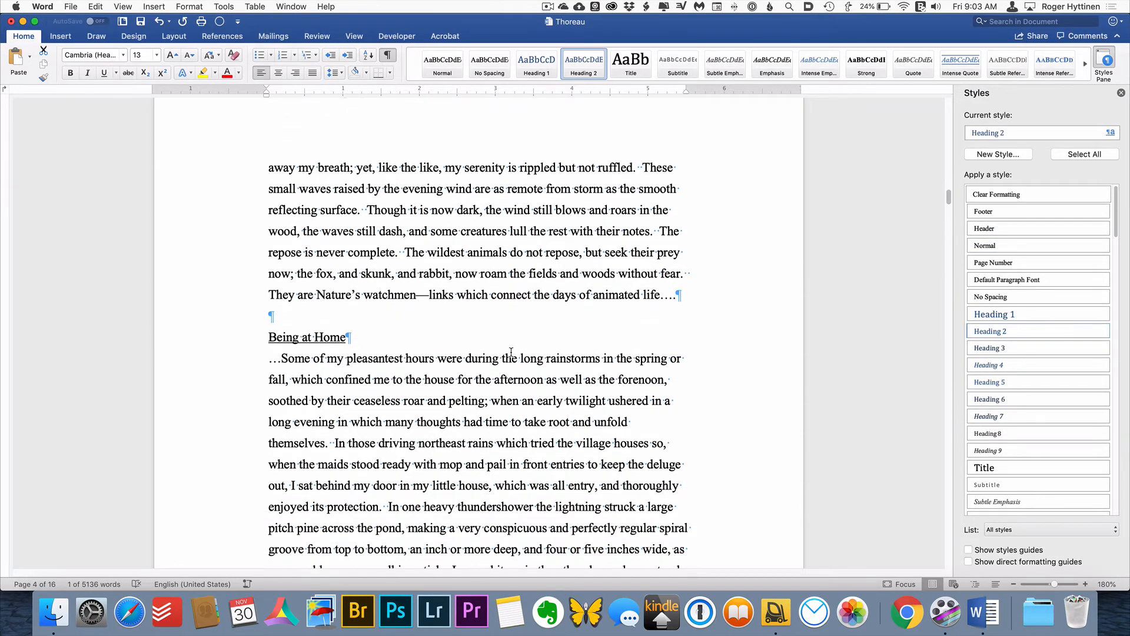
left_click(247, 344)
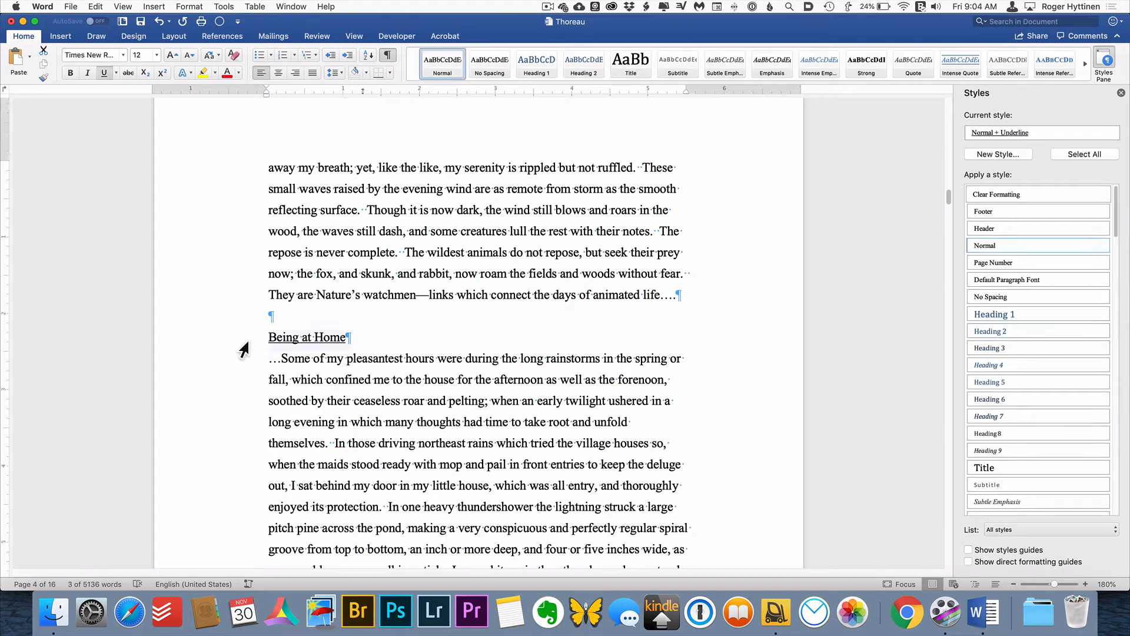
left_click(1005, 333)
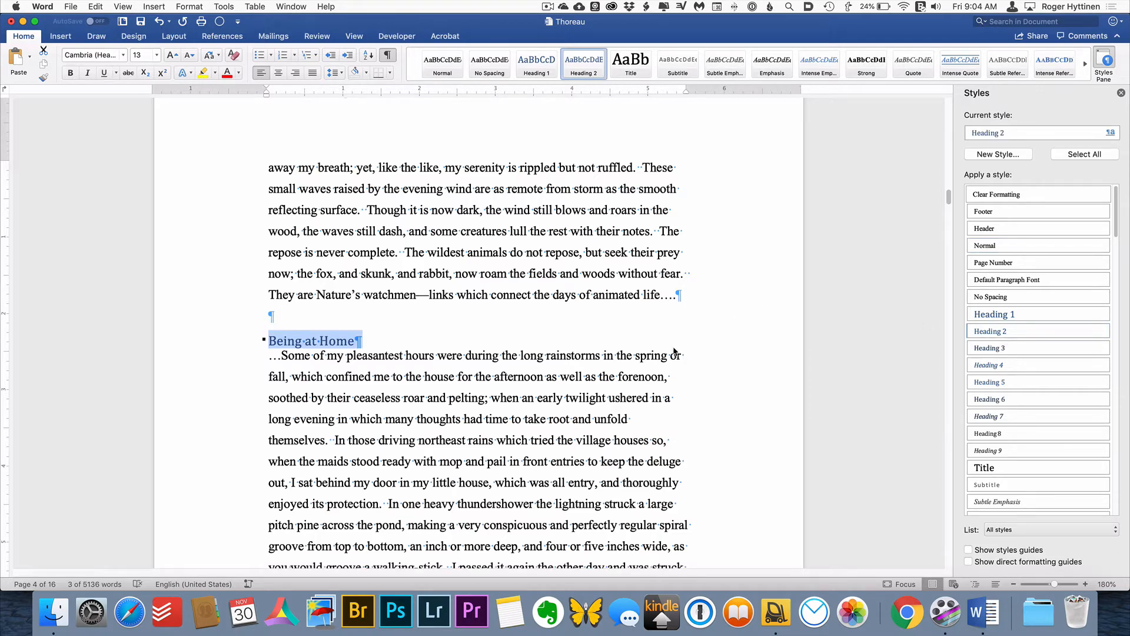
scroll(674, 351, "down", 10)
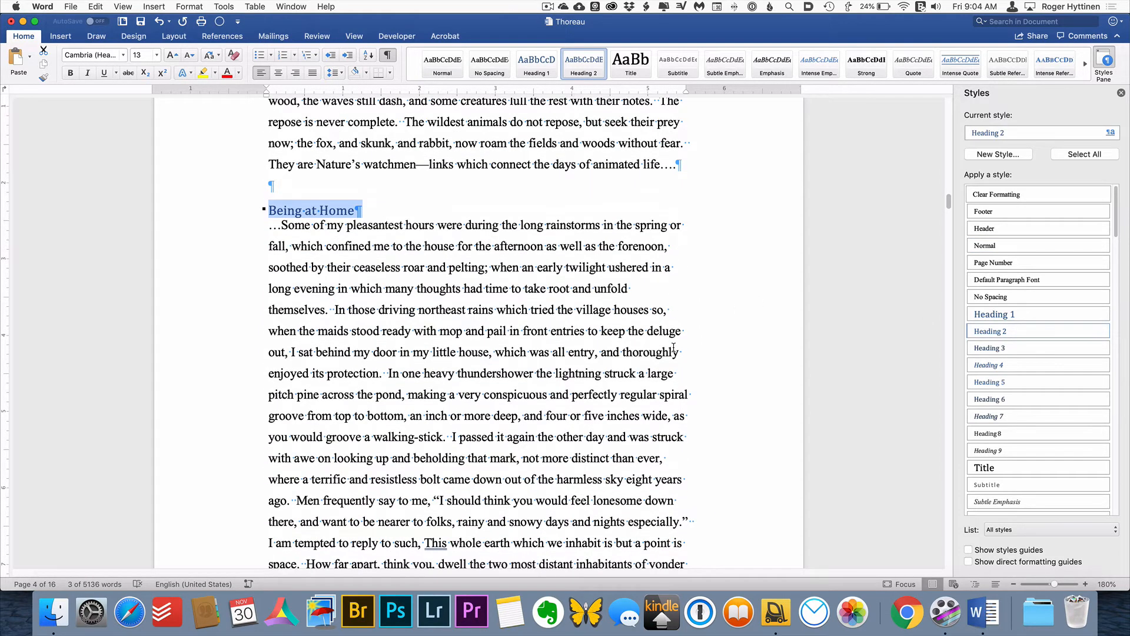
scroll(674, 348, "down", 20)
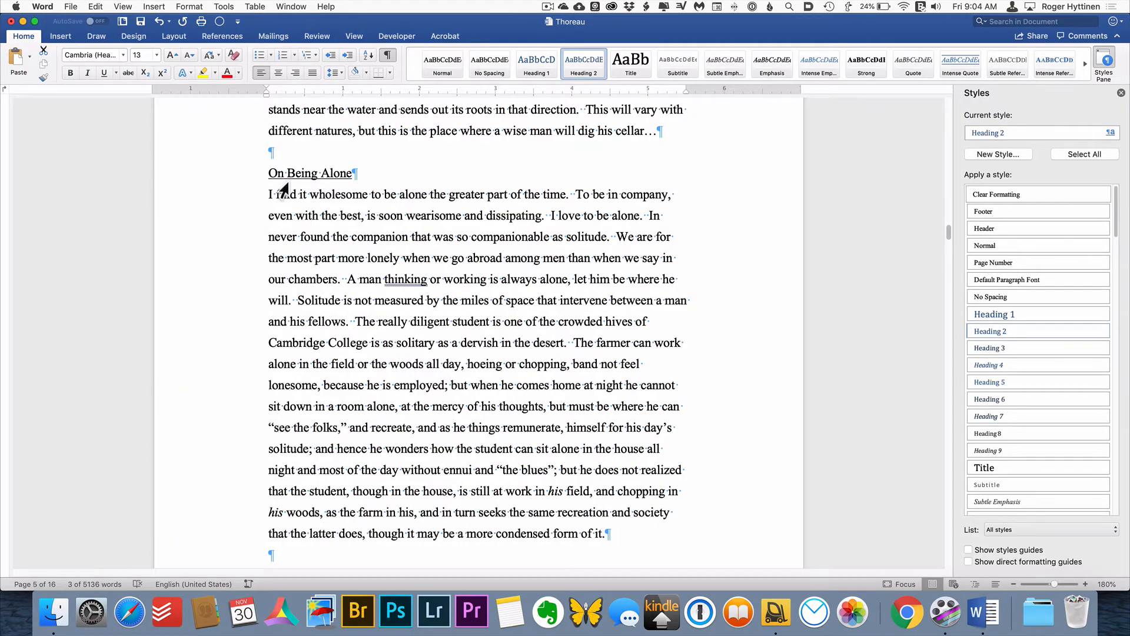
left_click(283, 178)
left_click(985, 330)
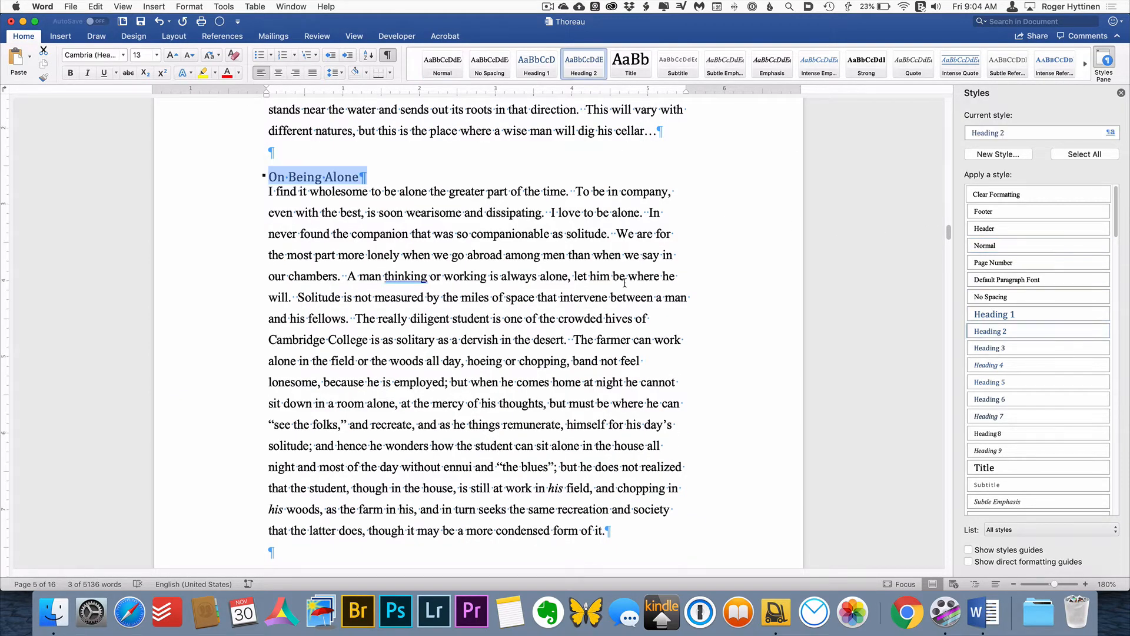
Apply the Heading 1 style to "Economy:" and the Heading 2 style to "Serfs of the Soil"
scroll(625, 287, "down", 13)
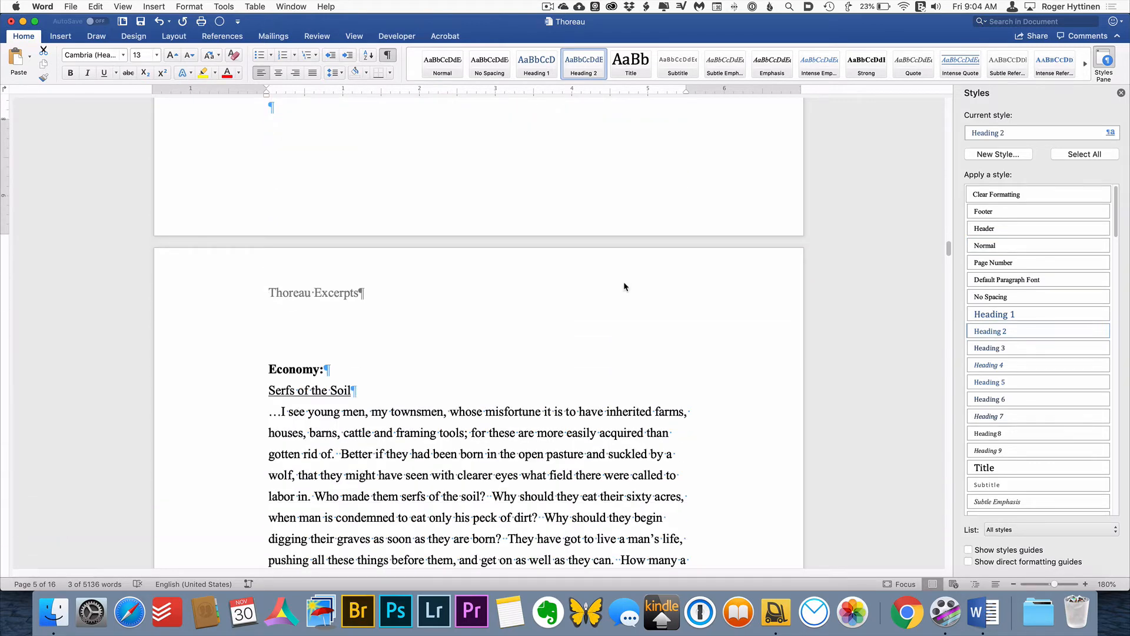
left_click(240, 370)
left_click(539, 64)
left_click(242, 391)
scroll(513, 250, "down", 15)
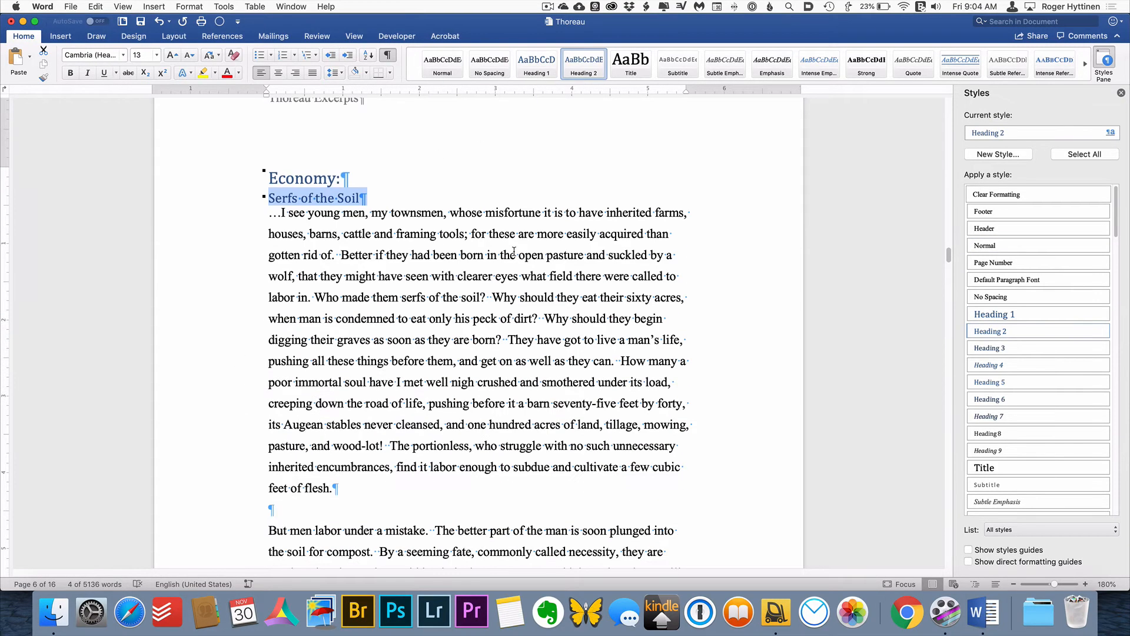
left_click(536, 64)
Apply the Heading 1 style to "Civil Disobedience" and the Heading 2 style to "The Government"
scroll(242, 197, "down", 15)
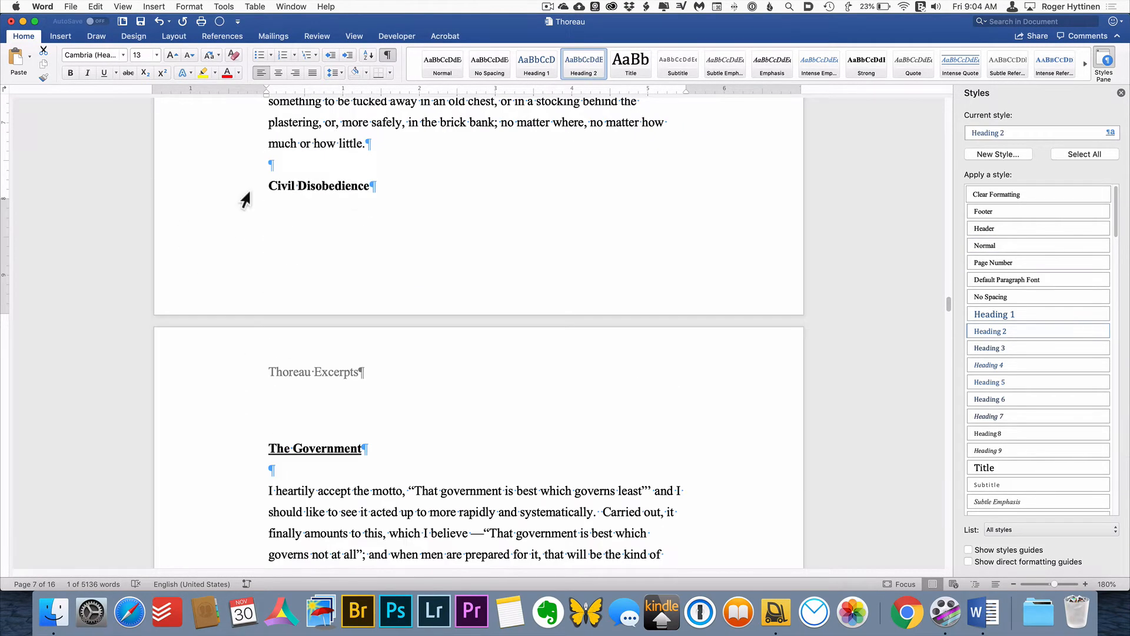
left_click(242, 199)
key("super+alt+1")
left_click(236, 469)
key("super+alt+2")
Apply the Heading 2 style to the remaining subheadings of the Civil Disobedience section, up to and including "Individual Freedom"
scroll(507, 328, "down", 20)
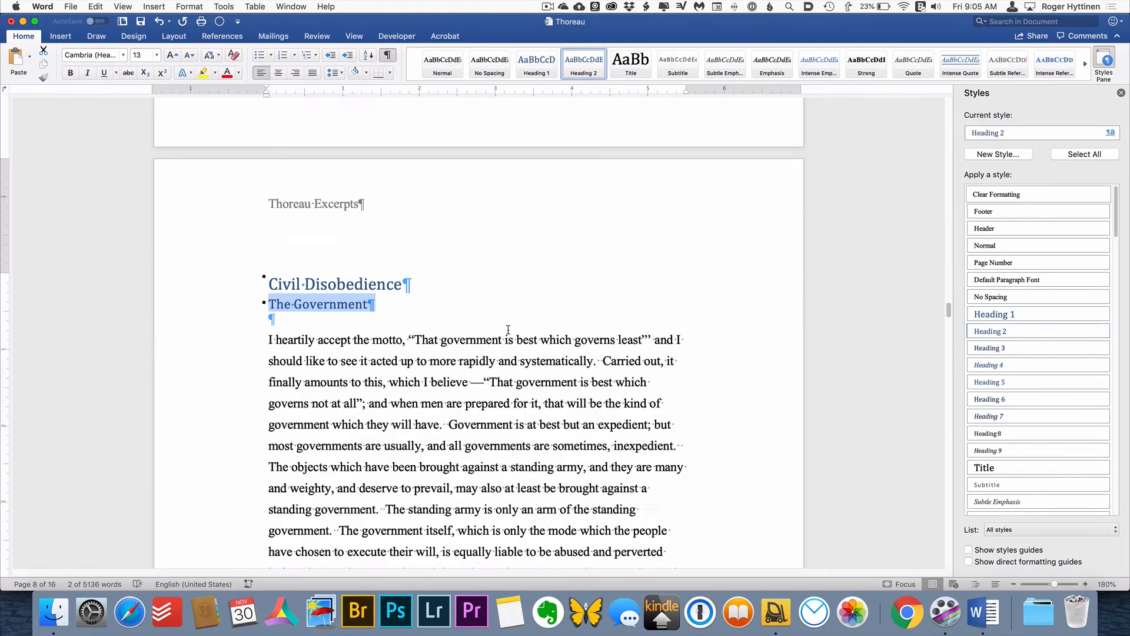
left_click(223, 259)
key("super+alt+2")
scroll(242, 241, "down", 10)
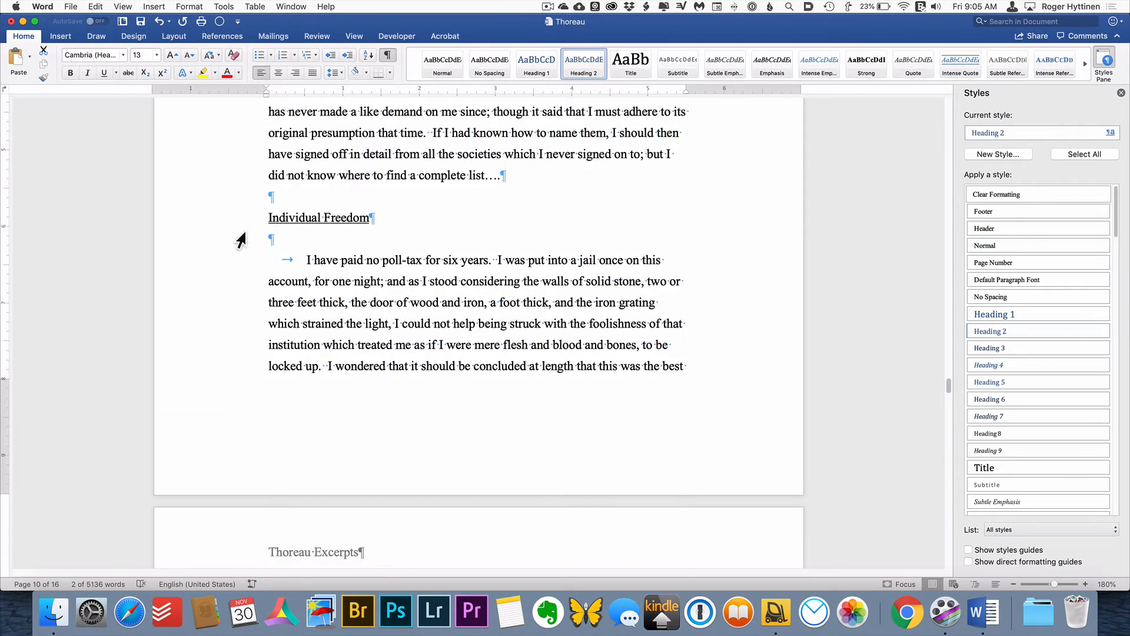
left_click(238, 223)
key("super+alt+2")
Apply the Heading 1 style to the "VISITORS" and "THOREAU'S JOURNAL" section headings
scroll(527, 236, "down", 15)
scroll(527, 237, "down", 5)
left_click(238, 428)
key("super+alt+1")
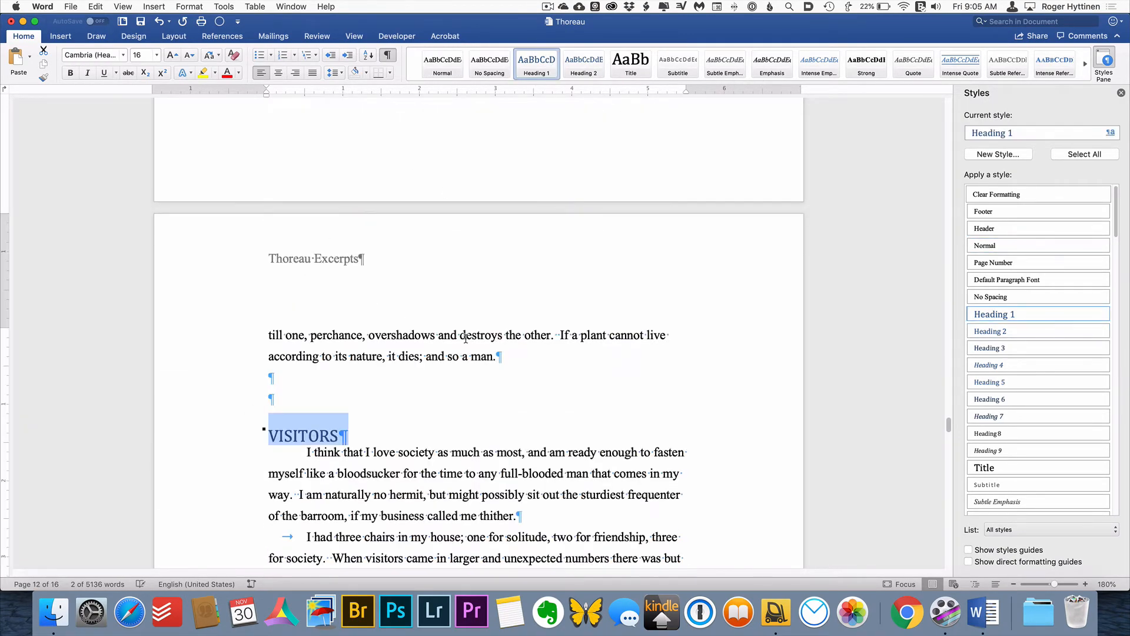
scroll(241, 277, "down", 20)
left_click(242, 274)
key("super+alt+1")
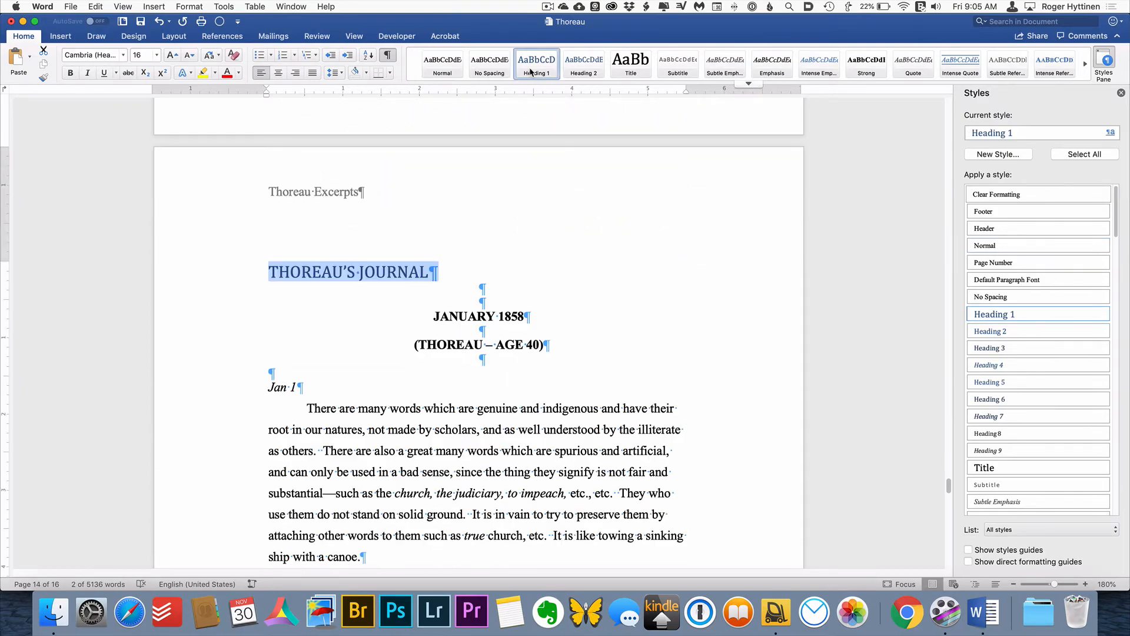
Apply the Heading 2 style to the date lines of the January 1858 journal entries, up to and including "Jan 3"
scroll(242, 277, "down", 5)
left_click(238, 159)
key("super+alt+2")
scroll(450, 471, "down", 20)
scroll(450, 471, "down", 10)
left_click(218, 202)
key("super+alt+2")
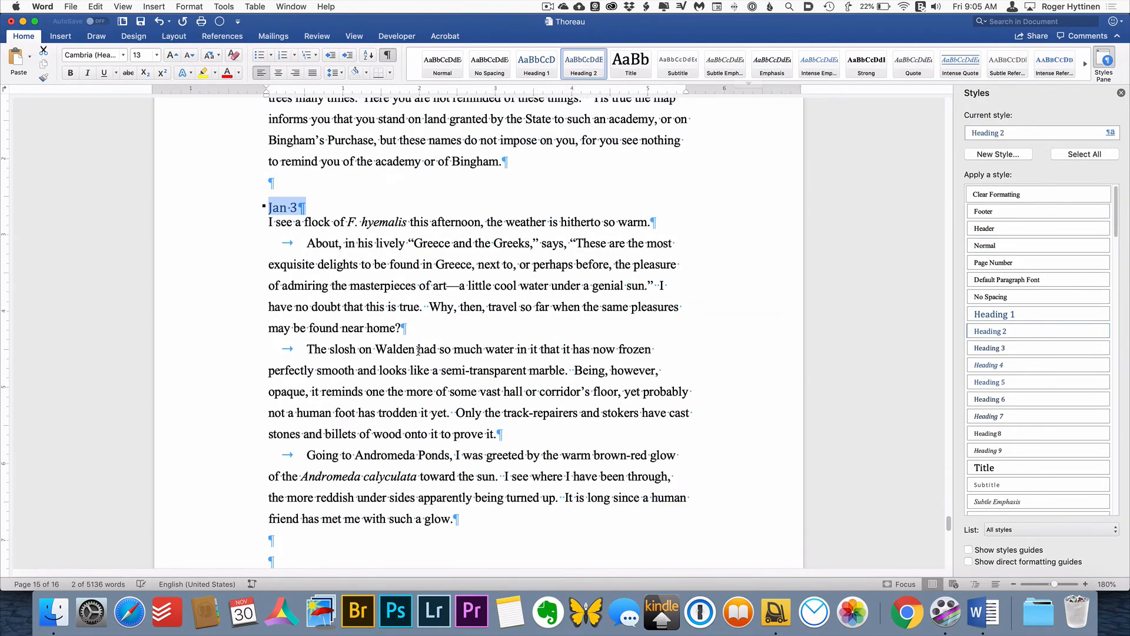
Apply the Heading 2 style to the journal date lines after "Jan 3", through "Jan 5" on the last page
scroll(421, 345, "down", 7)
left_click(223, 337)
key("super+alt+2")
scroll(235, 330, "down", 20)
left_click(227, 190)
key("super+alt+2")
scroll(527, 357, "down", 4)
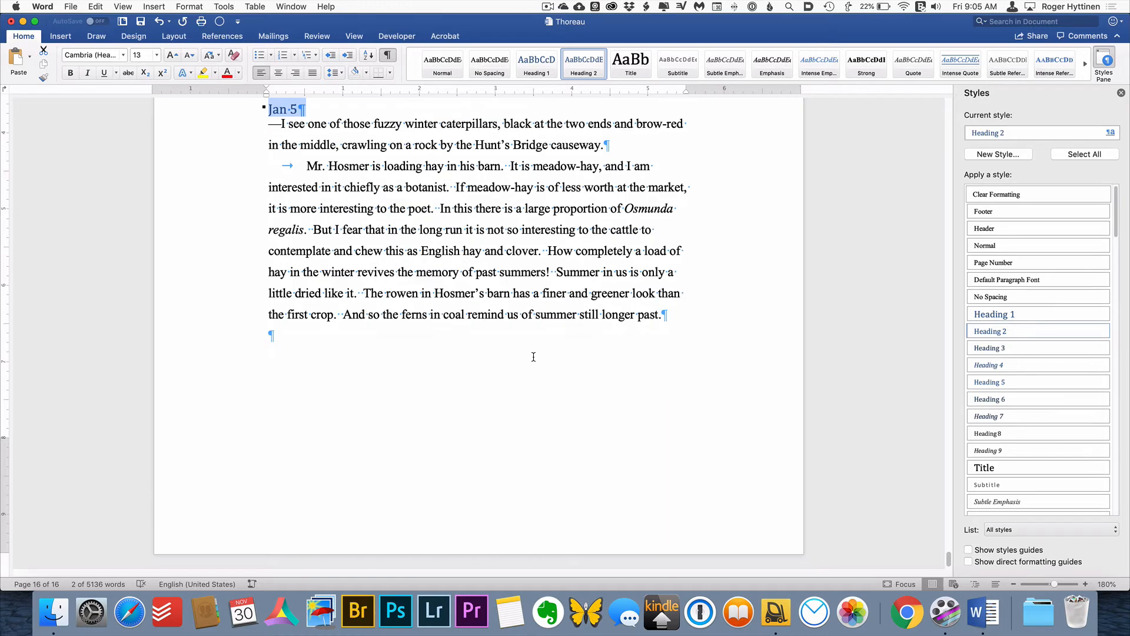
Deselect the text, close the Styles pane and return to the beginning of the document
left_click(536, 356)
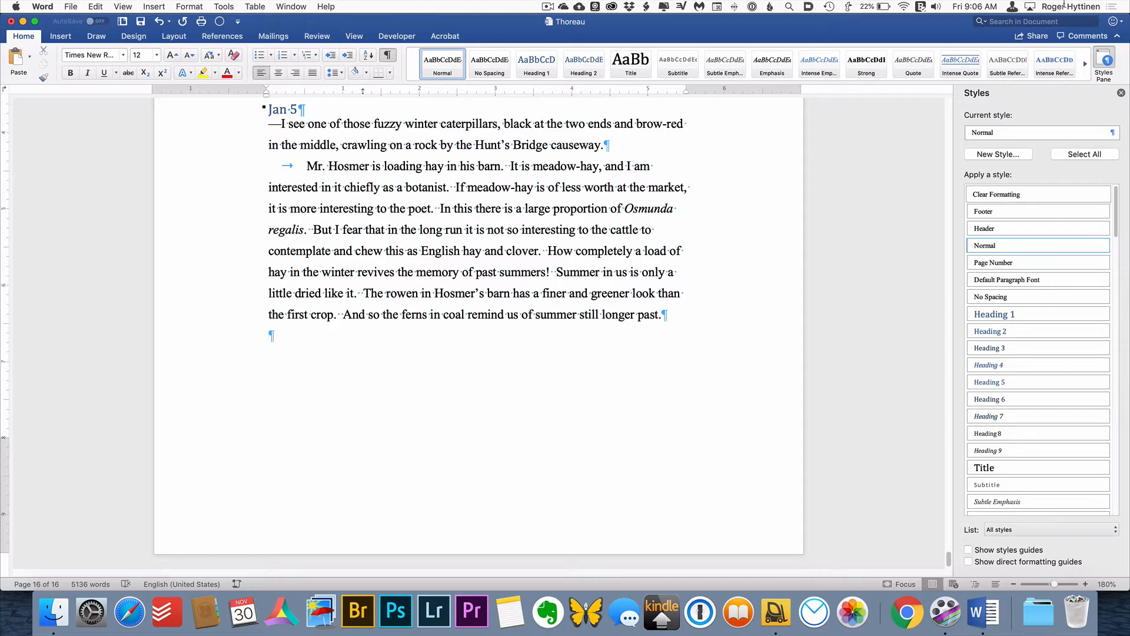
left_click(1122, 93)
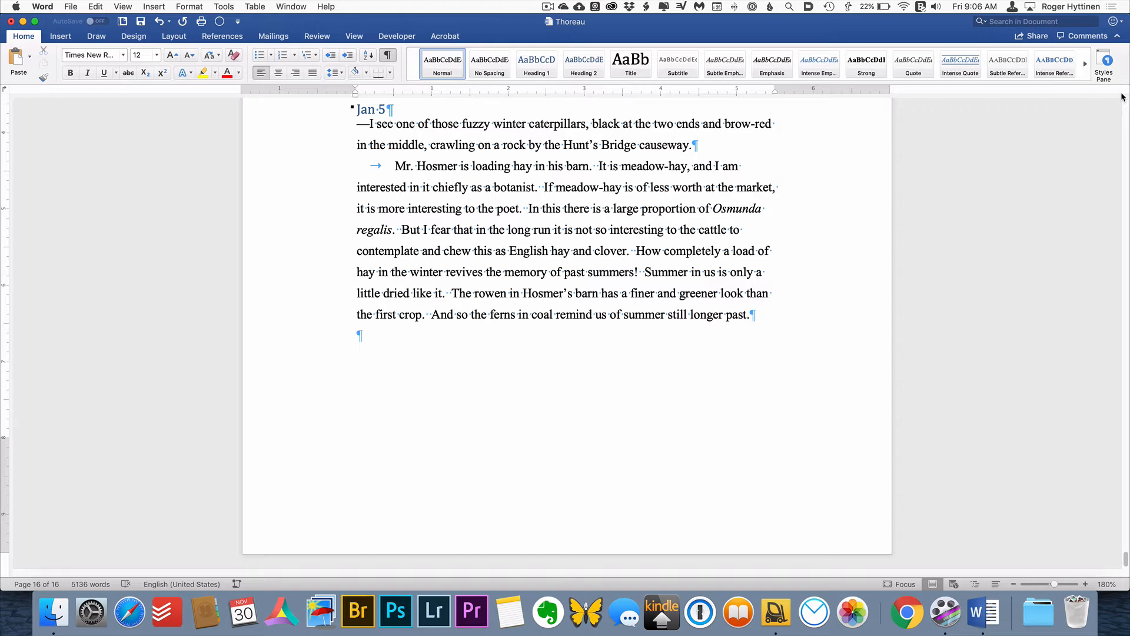
key("super+Home")
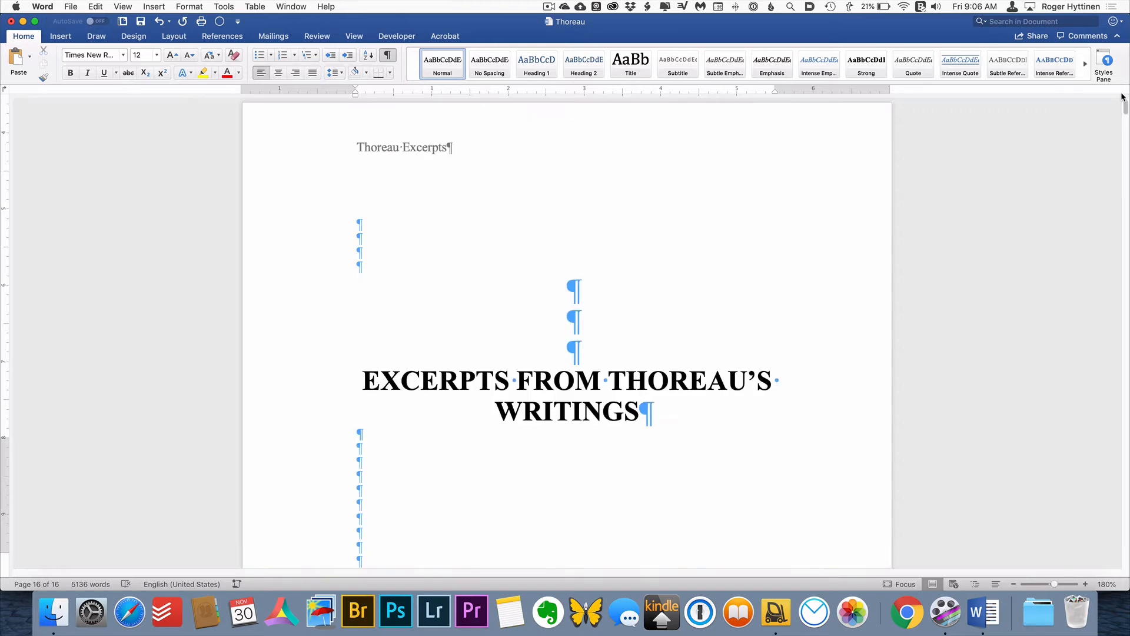
Add a "Table of Contents" heading on its own line above the "Chronology" heading, followed by an empty paragraph
key("Page_Down")
key("Page_Down")
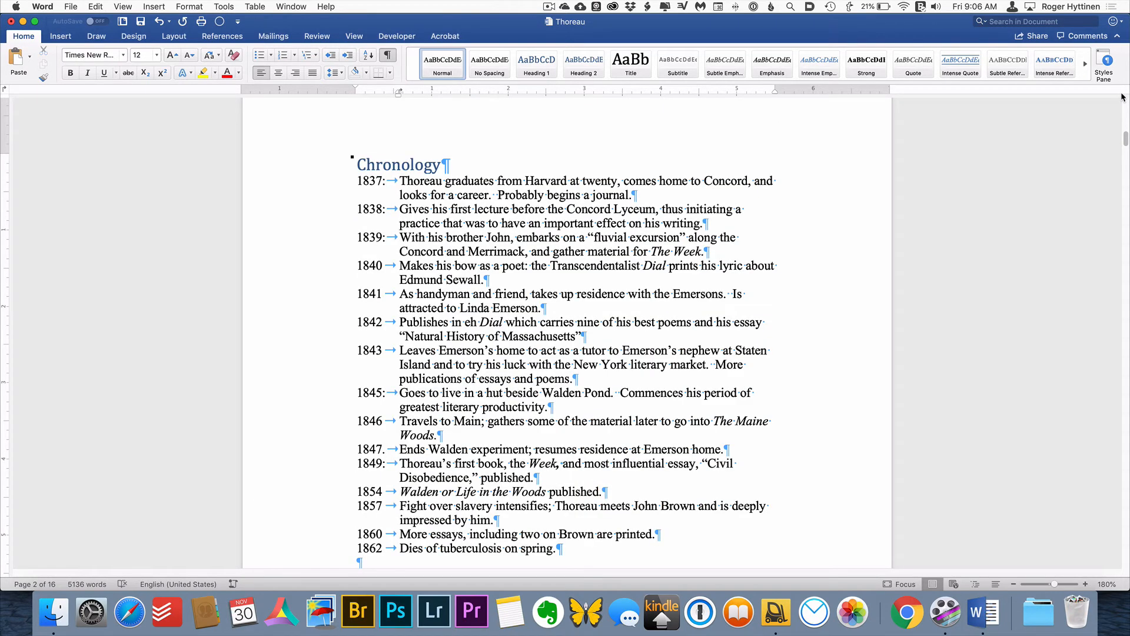
key("alt+super+Page_Up")
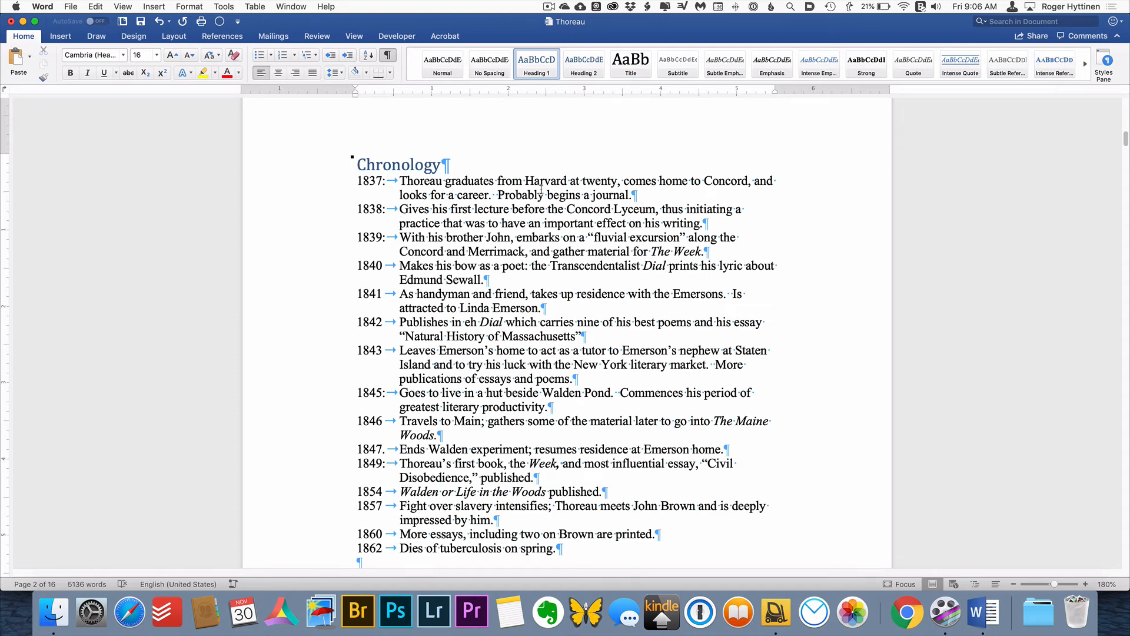
key("Return")
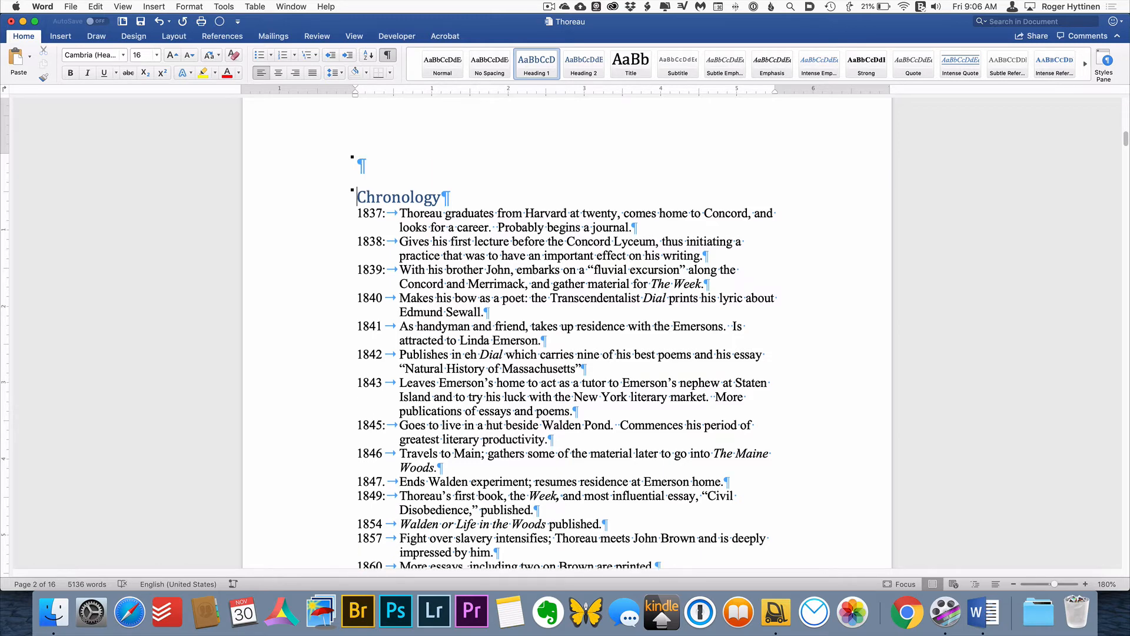
key("Up")
type("Table of Contents")
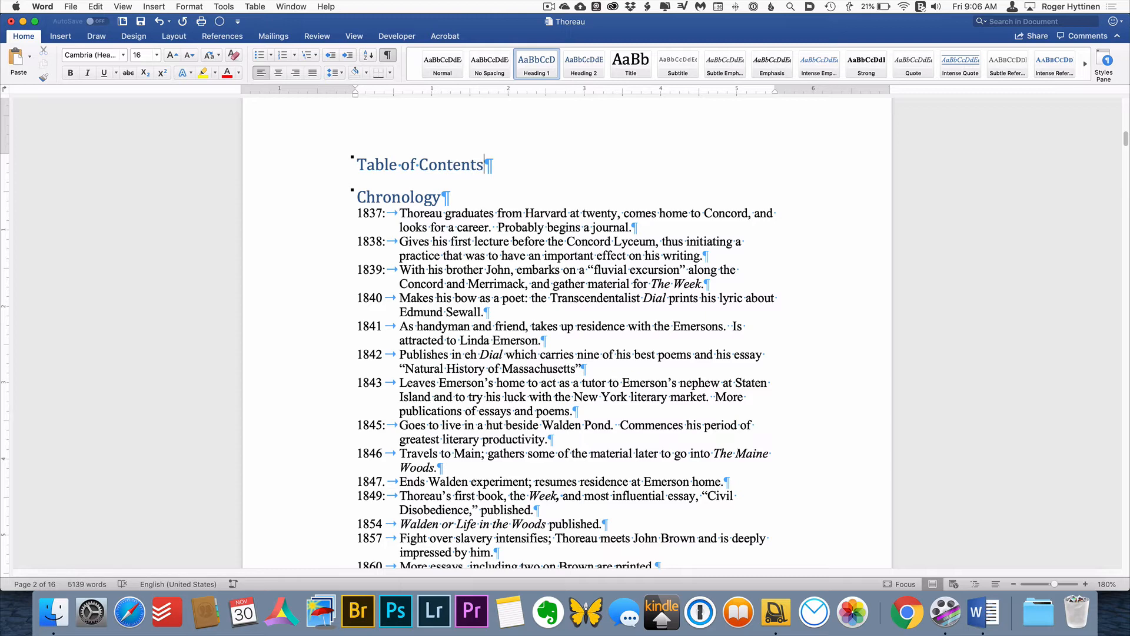
key("Return")
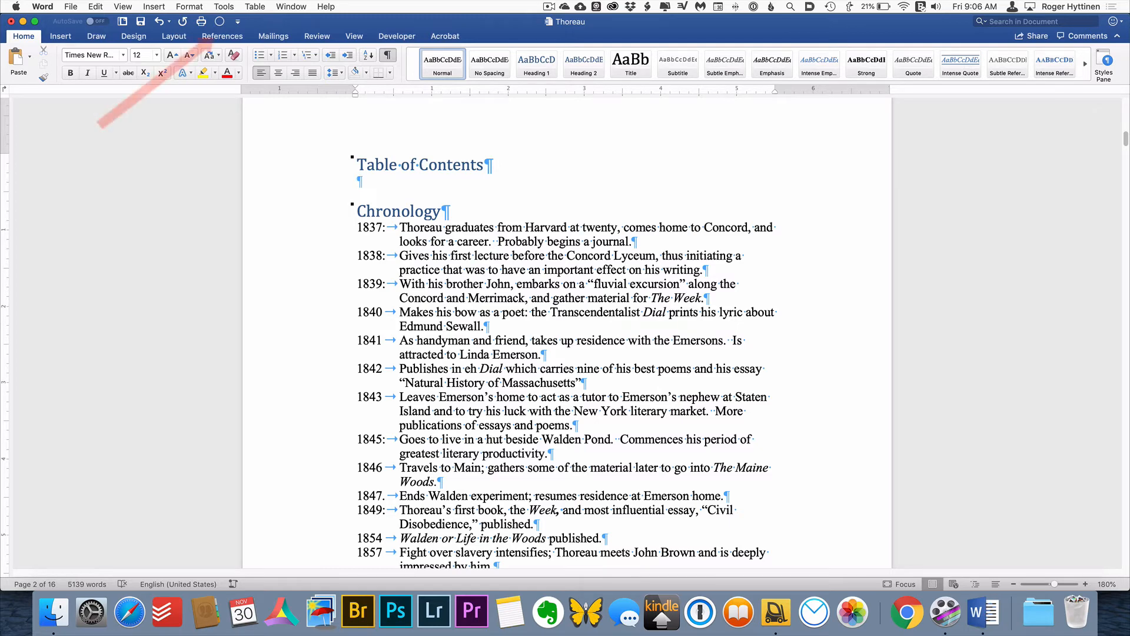
Set up a custom table of contents with the Formal format and without hyperlinks instead of page numbers
left_click(214, 37)
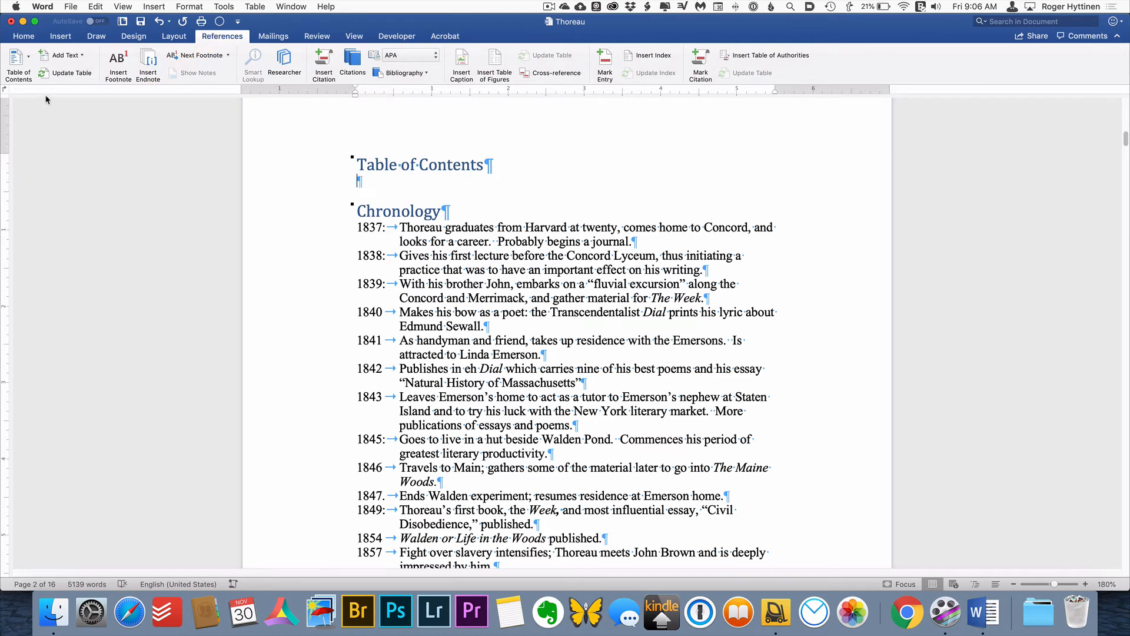
left_click(19, 64)
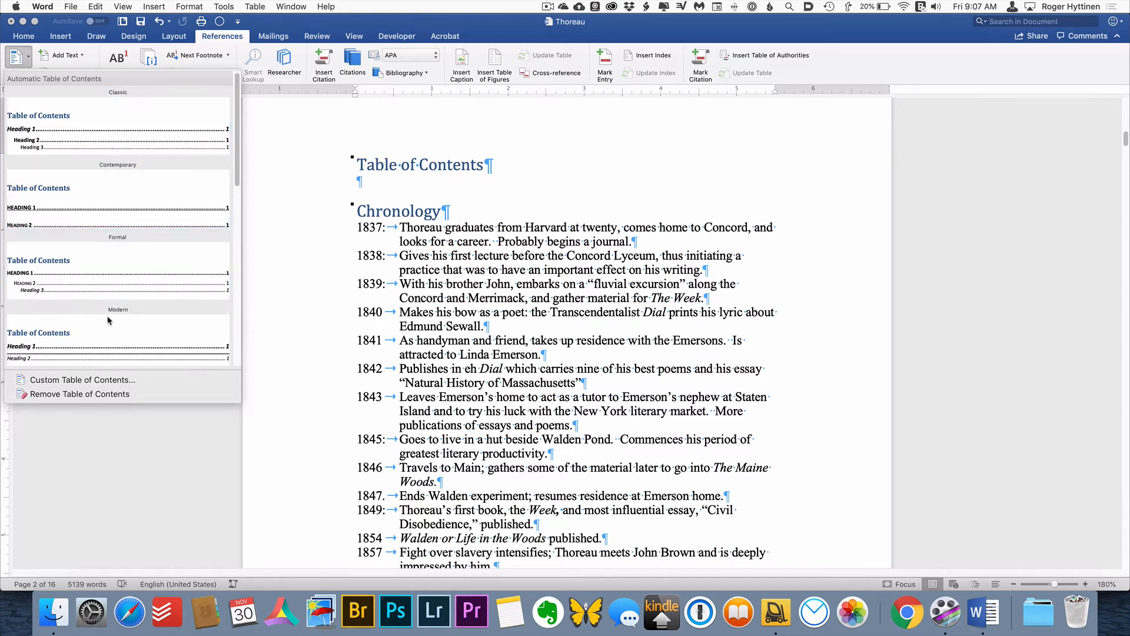
left_click(162, 381)
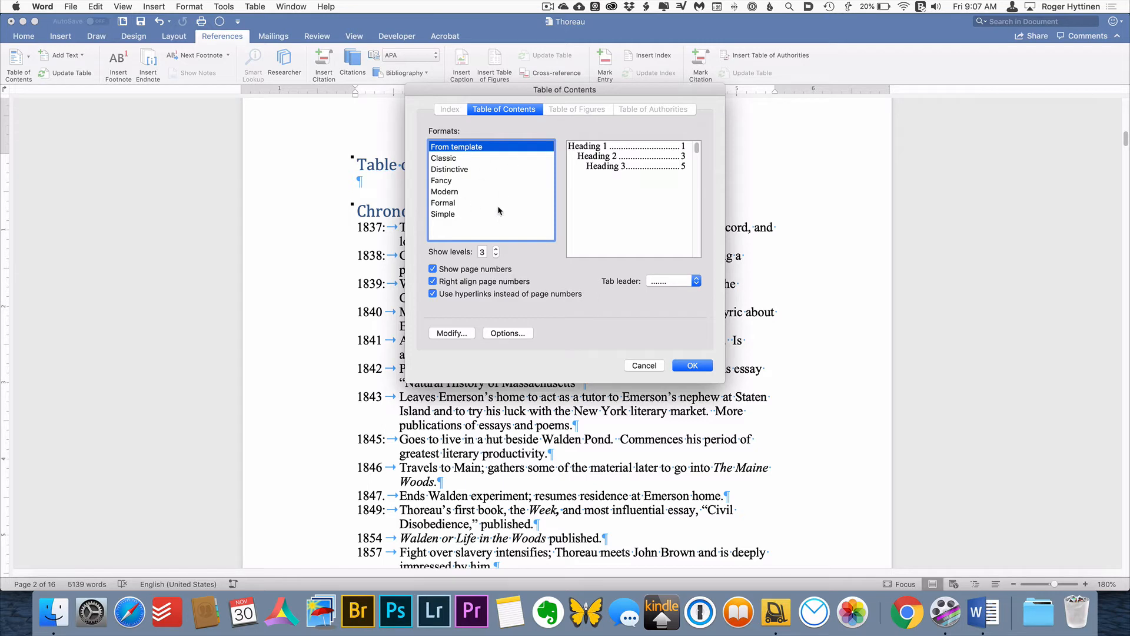
left_click(456, 161)
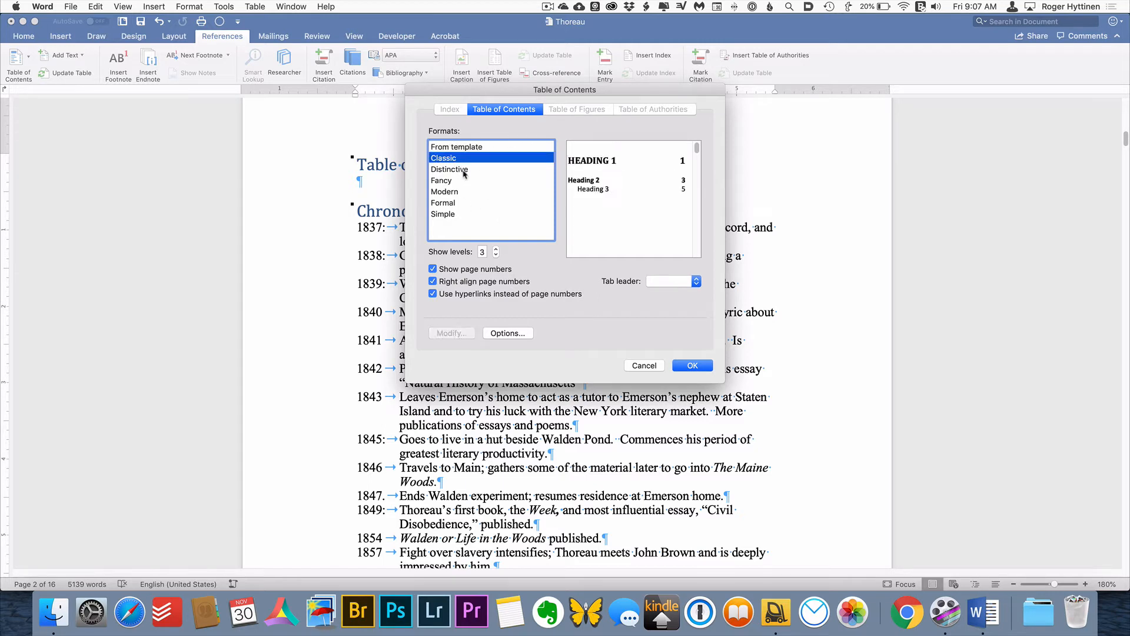
left_click(465, 191)
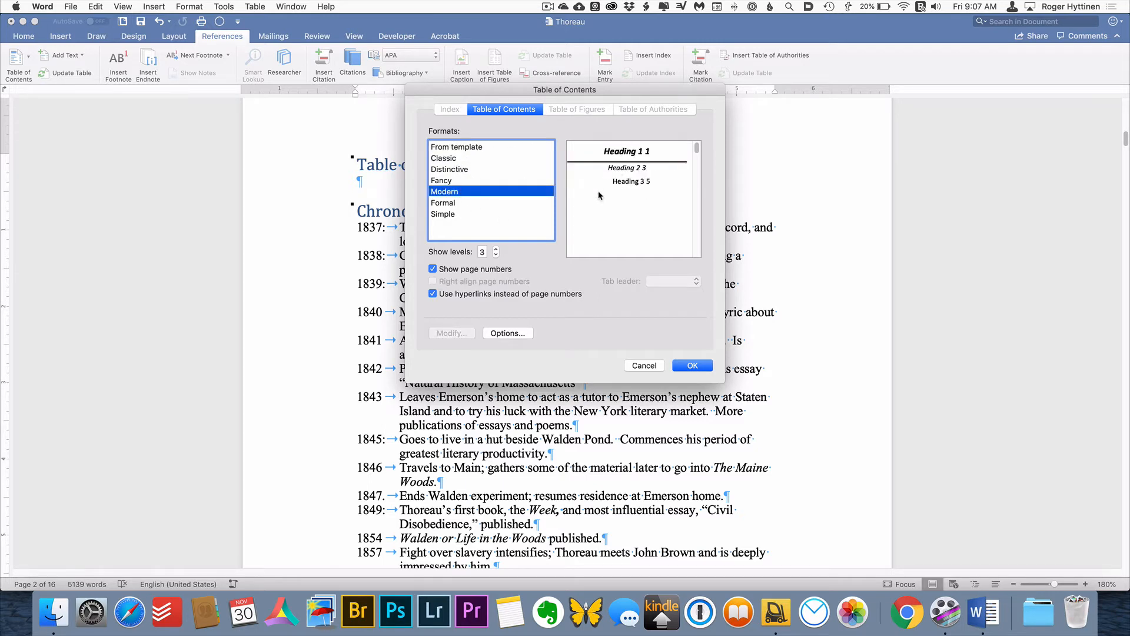
left_click(514, 213)
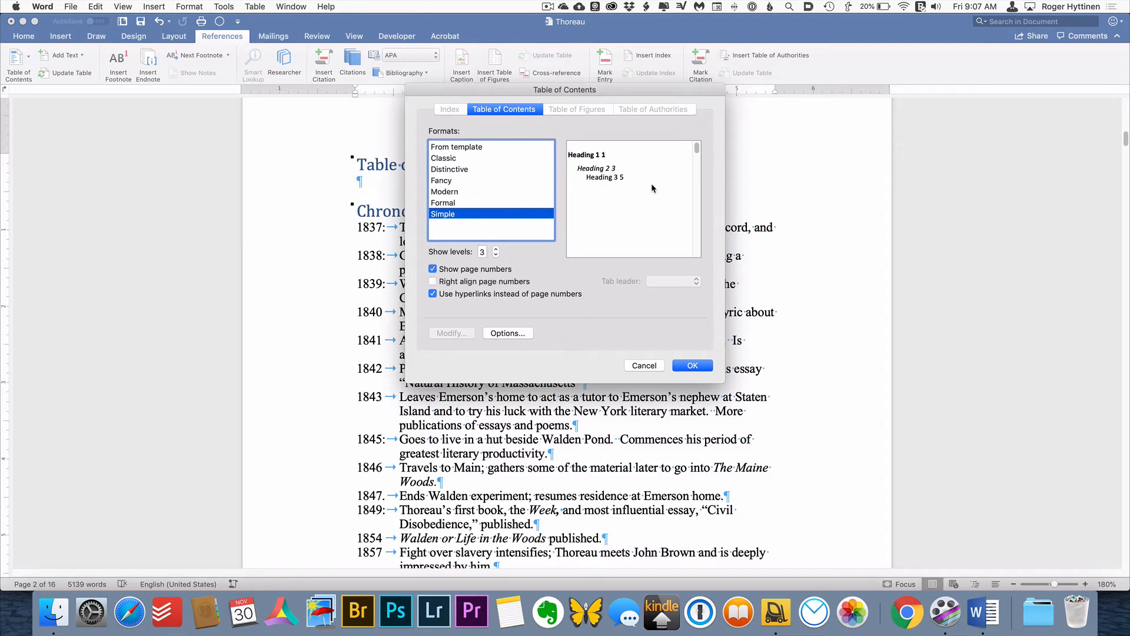
left_click(461, 203)
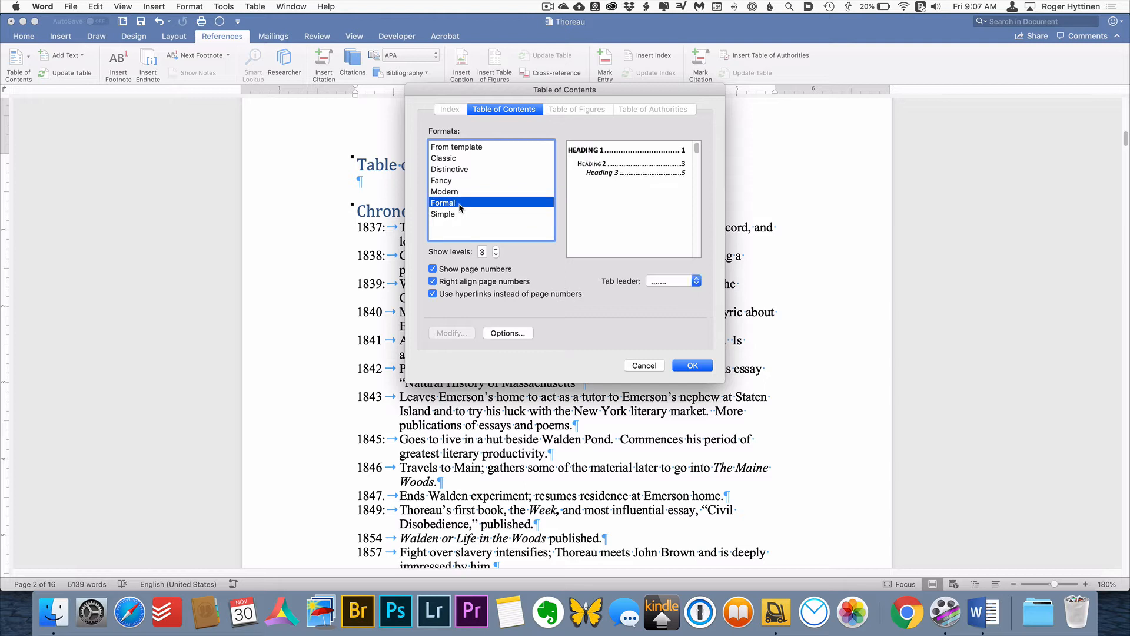
left_click(433, 295)
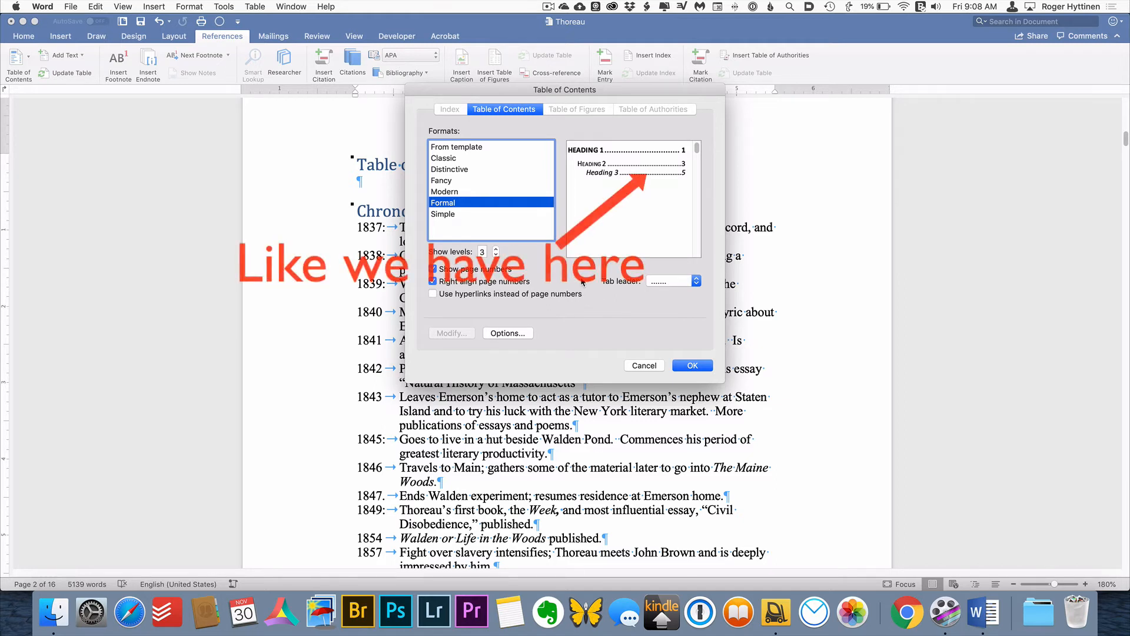
Try the dashed and underline tab leaders for the table of contents, and return to the dotted leader
left_click(670, 283)
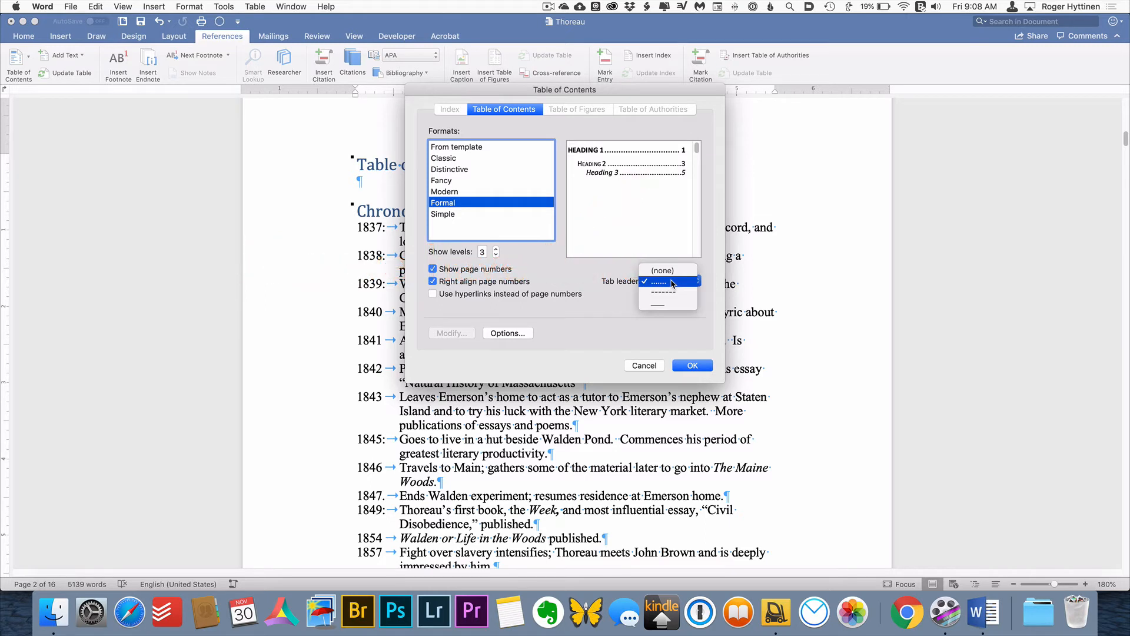
left_click(672, 283)
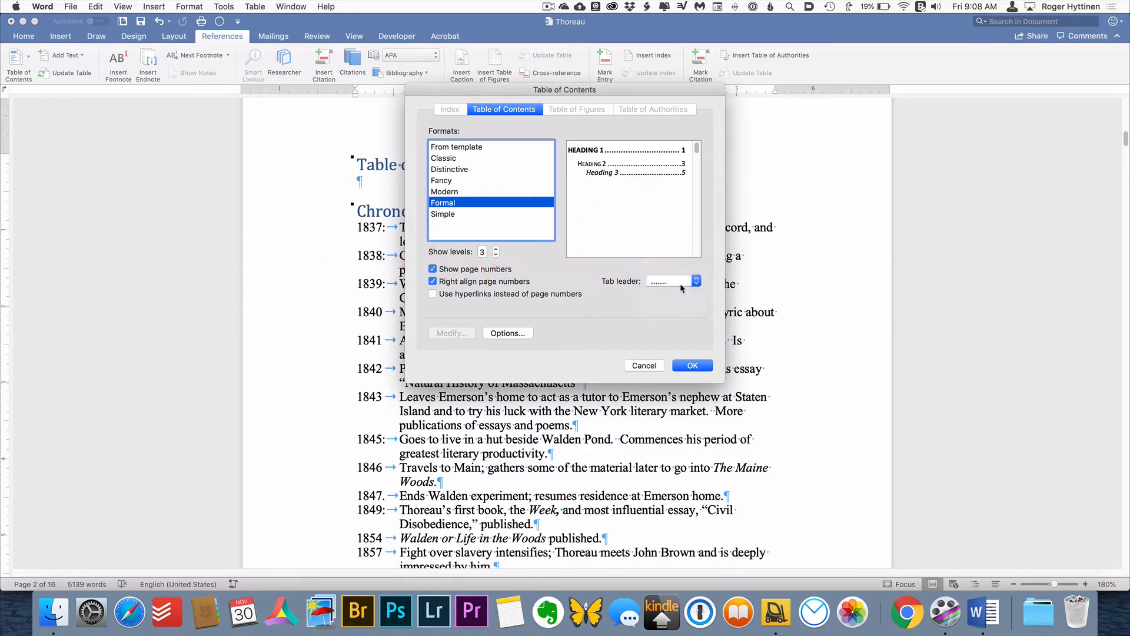
left_click(663, 283)
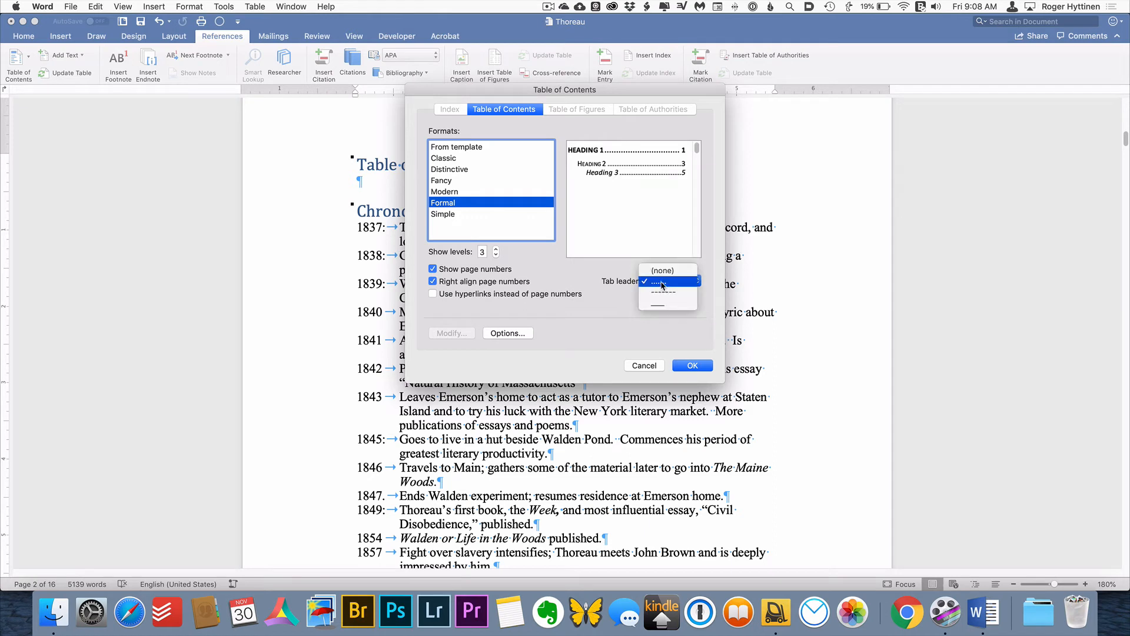
left_click(665, 294)
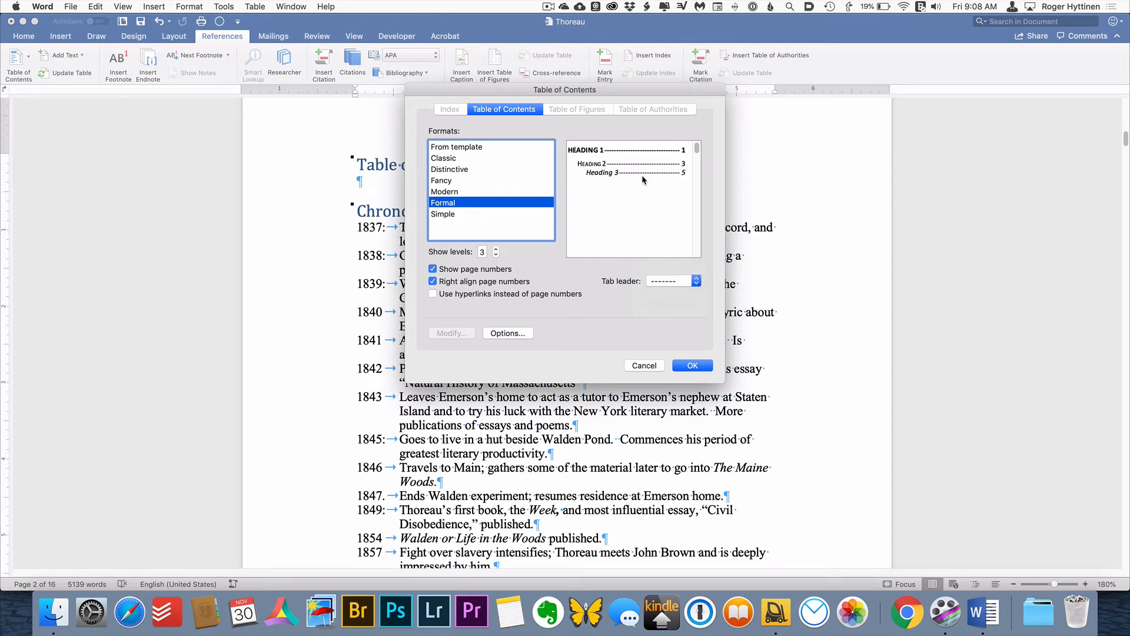
left_click(677, 281)
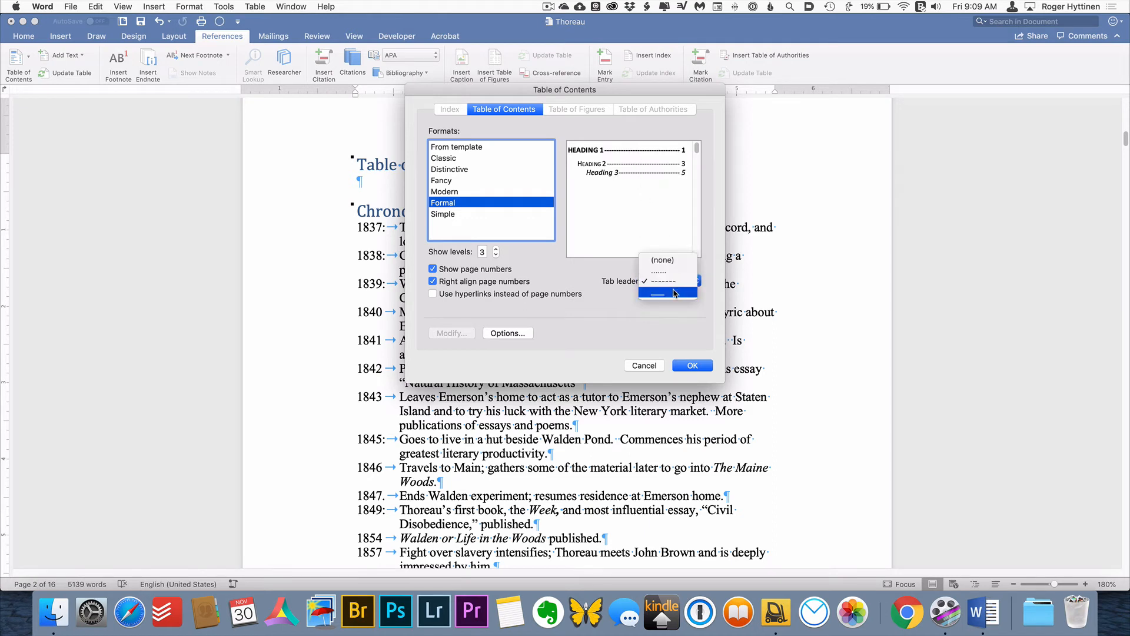
left_click(676, 294)
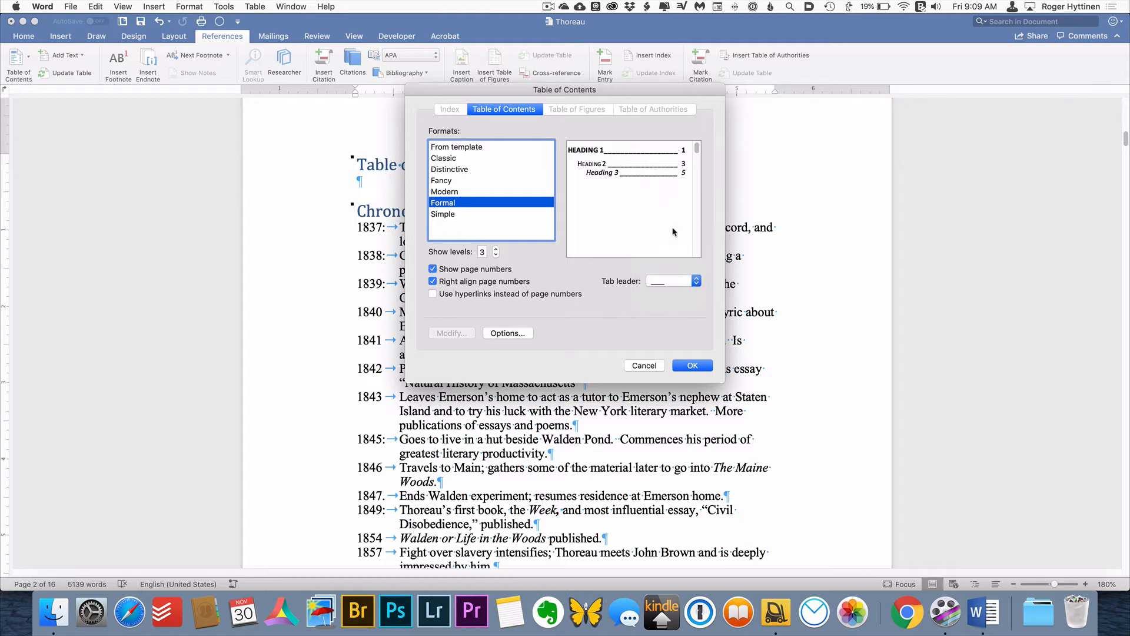
left_click(669, 282)
left_click(662, 266)
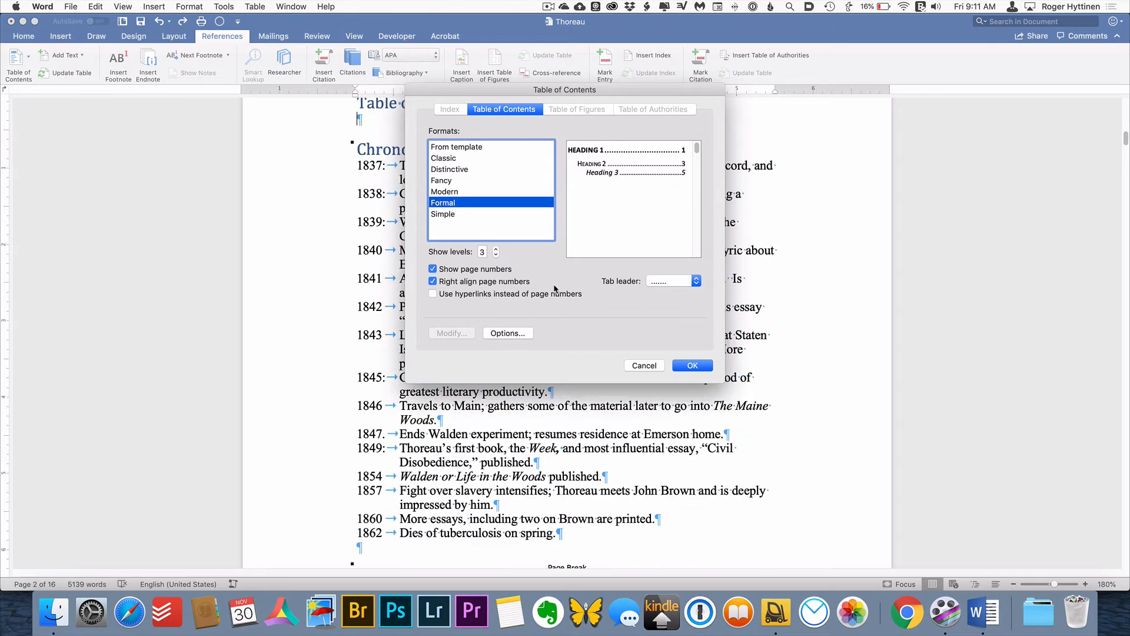
Try assigning TOC level 4 to the Heading 4 style in the table of contents options, and discard the change
left_click(501, 334)
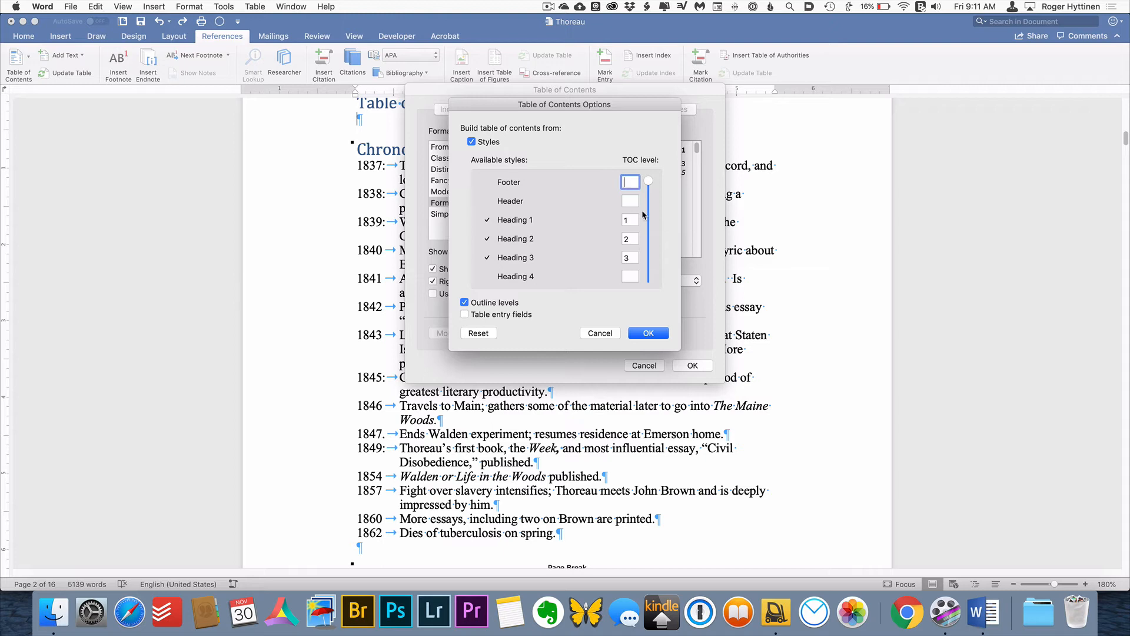
left_click(633, 276)
type("4")
key("BackSpace")
left_click(589, 333)
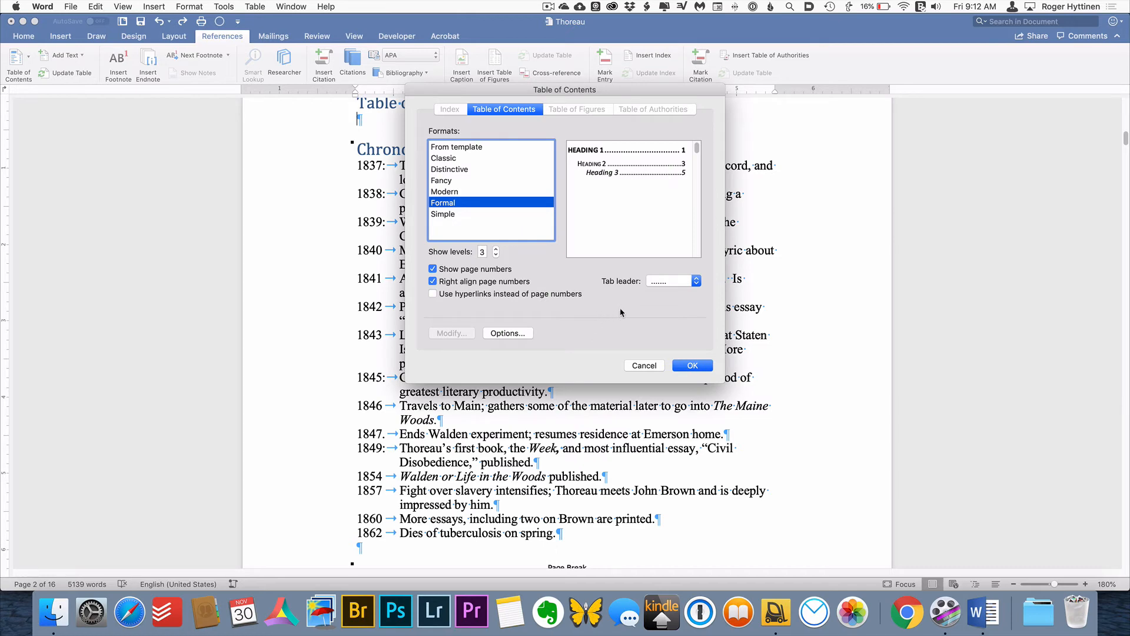
Insert the configured table of contents and add a page break between it and the "Chronology" heading
left_click(703, 366)
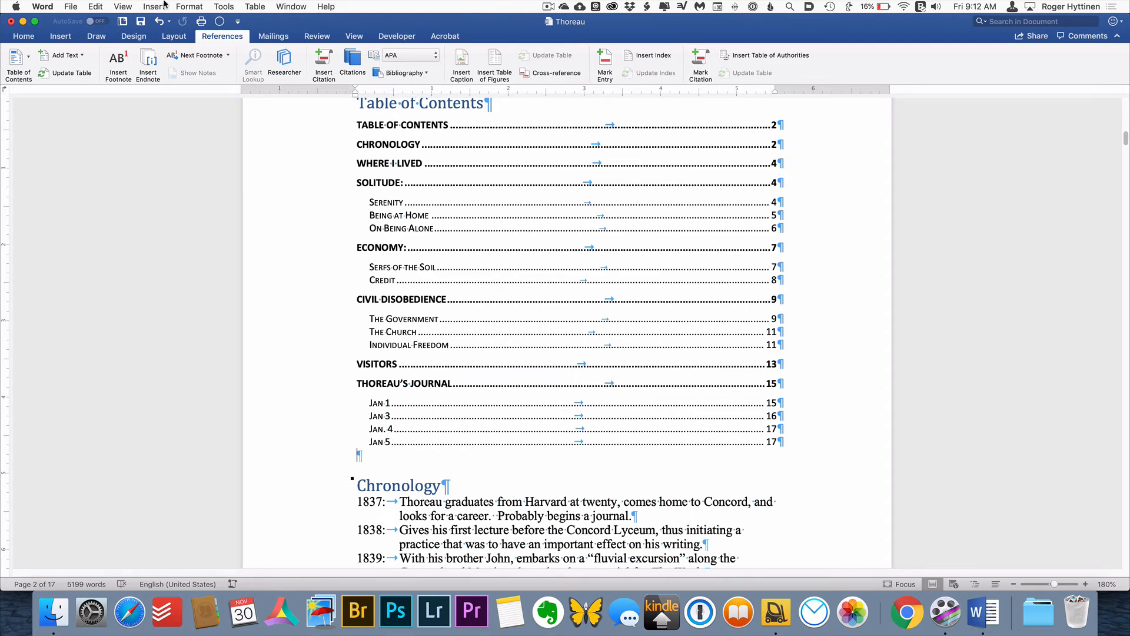
left_click(67, 42)
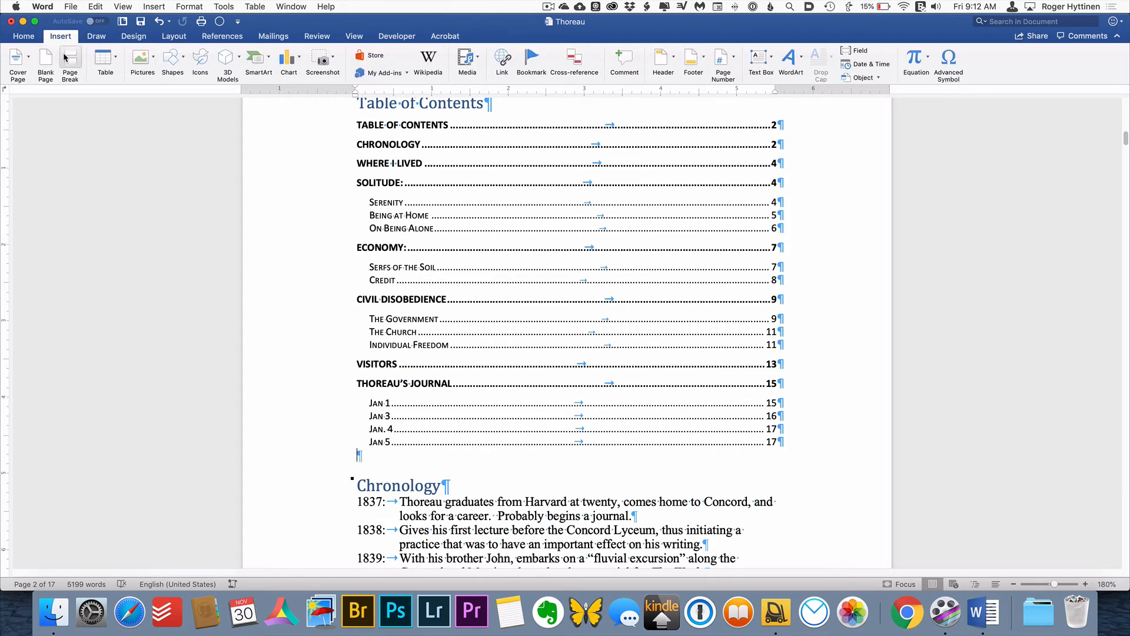
left_click(65, 57)
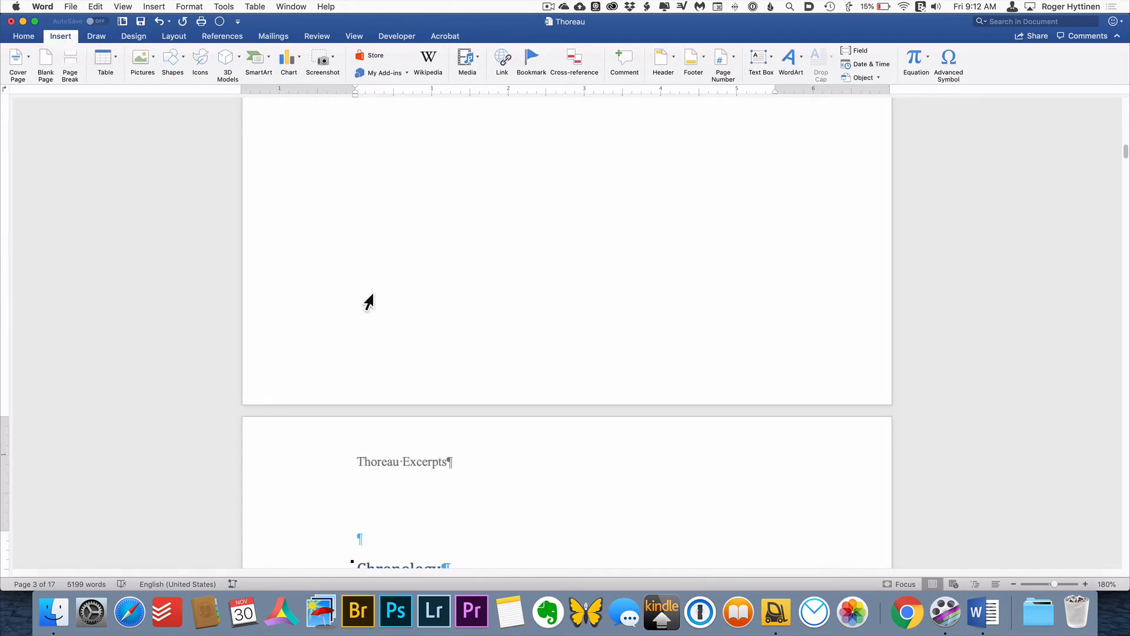
scroll(391, 311, "up", 5)
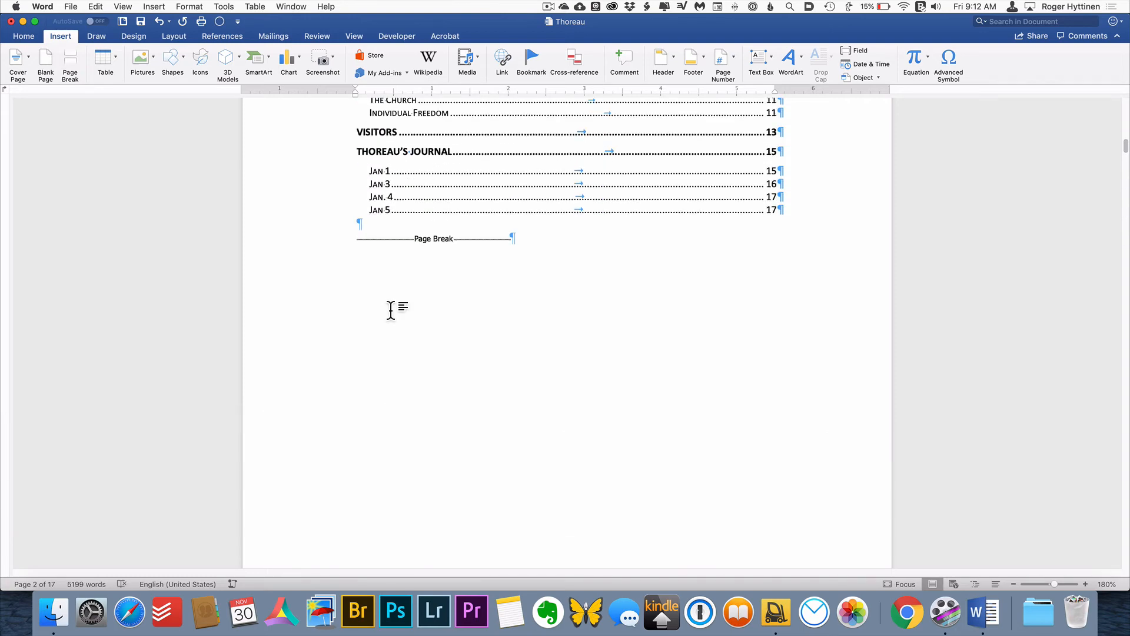
scroll(391, 310, "up", 6)
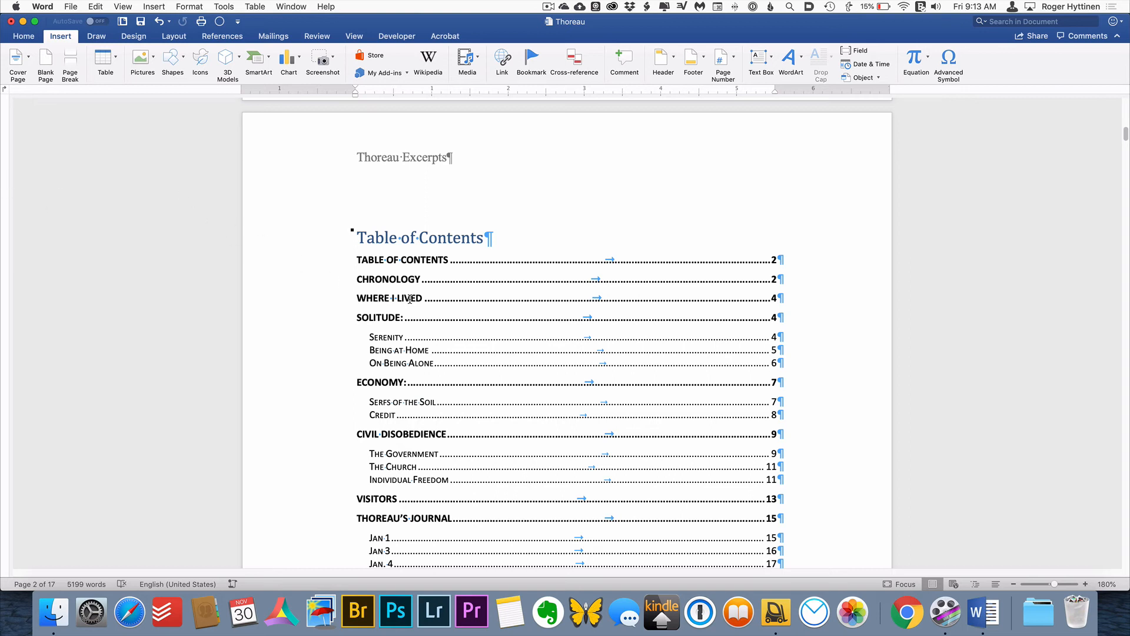
Update the entire table of contents, including its entries and page numbers
scroll(496, 346, "down", 1)
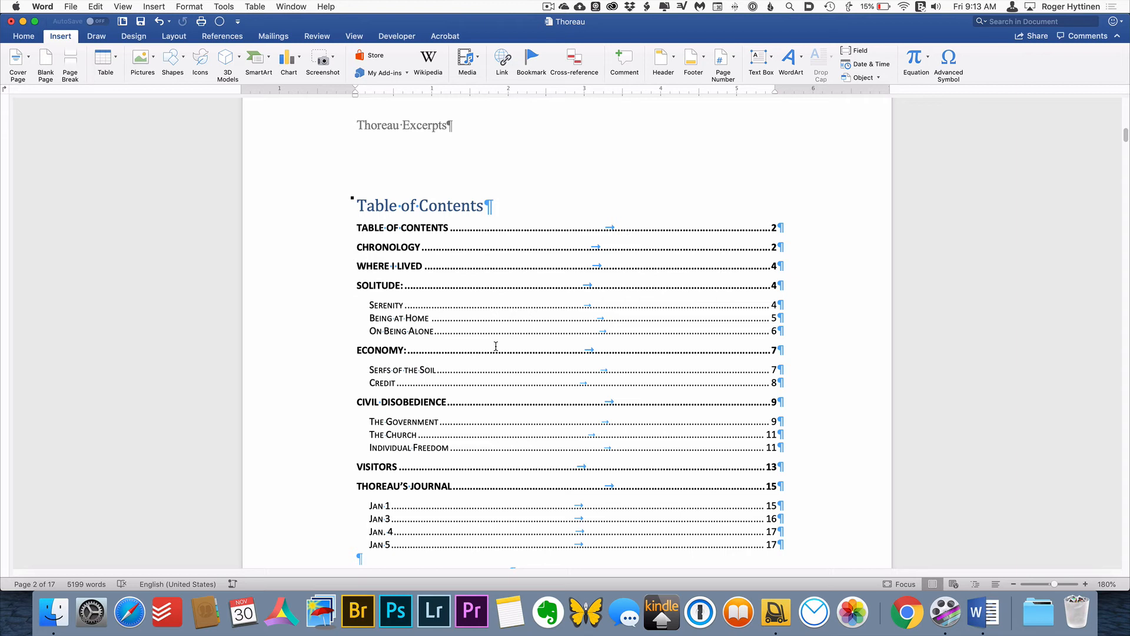
right_click(496, 348)
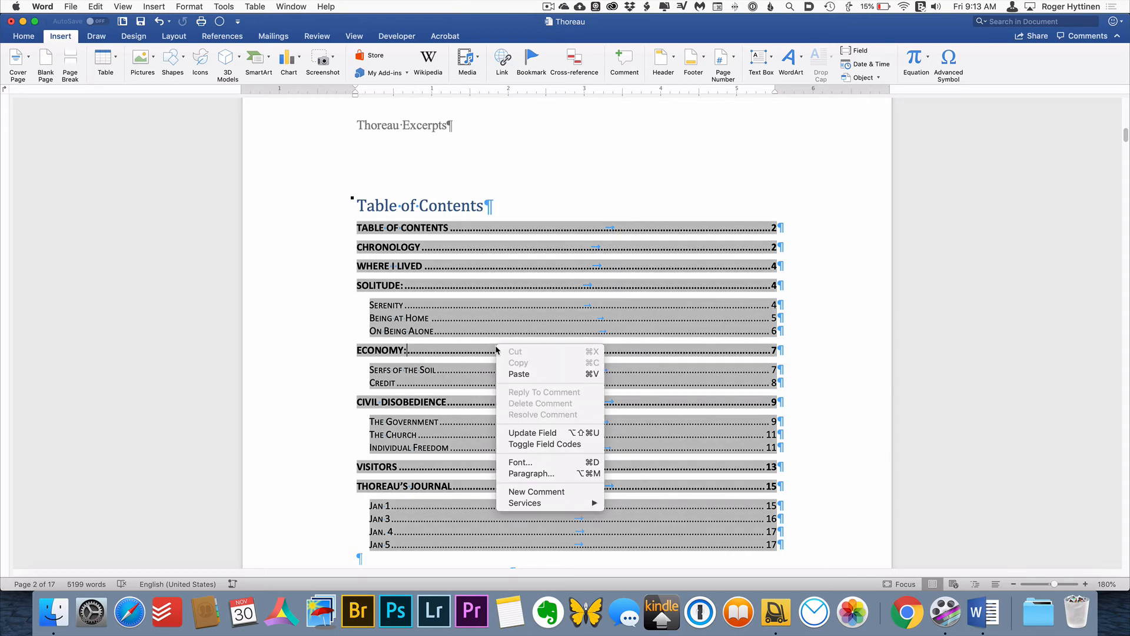
left_click(553, 433)
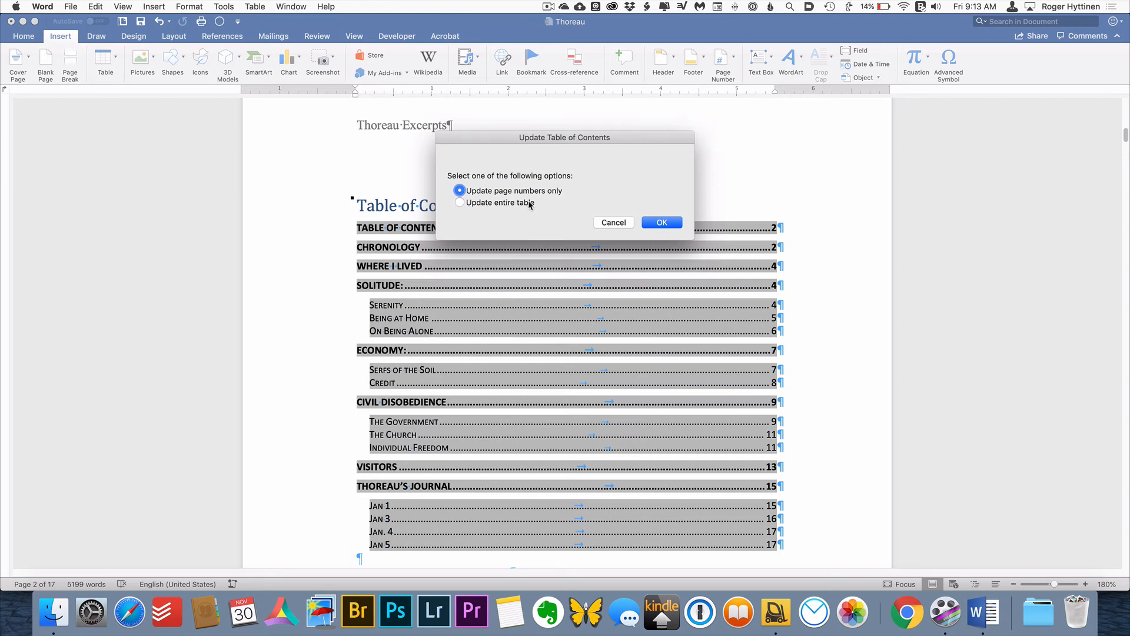
left_click(460, 203)
left_click(673, 224)
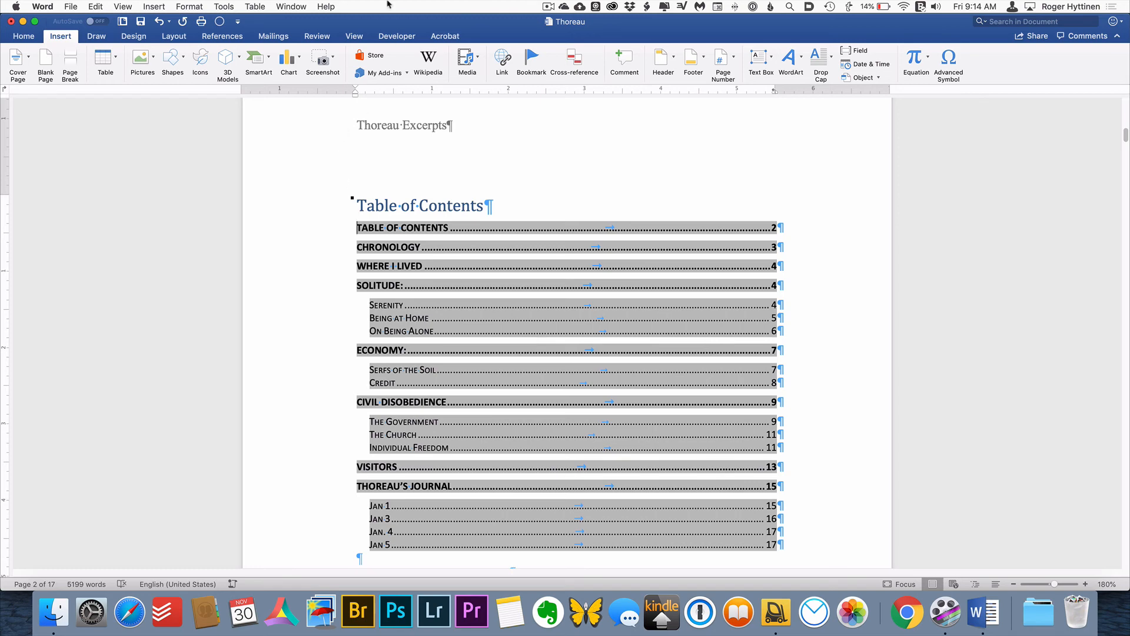
Remove the generated table of contents from beneath its heading
left_click(233, 41)
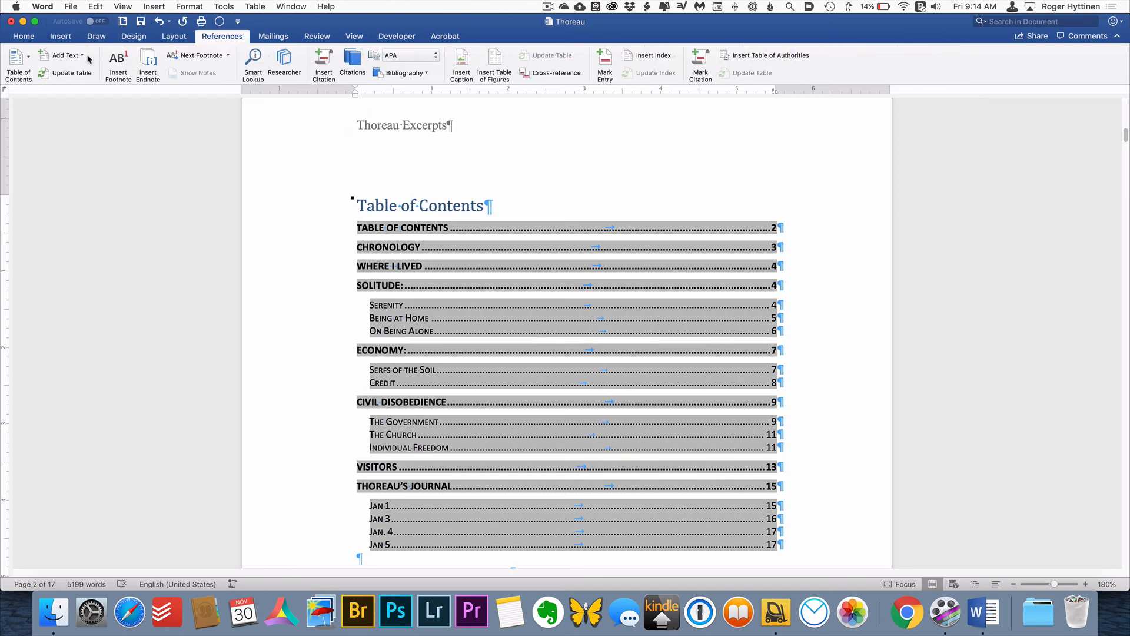
left_click(24, 59)
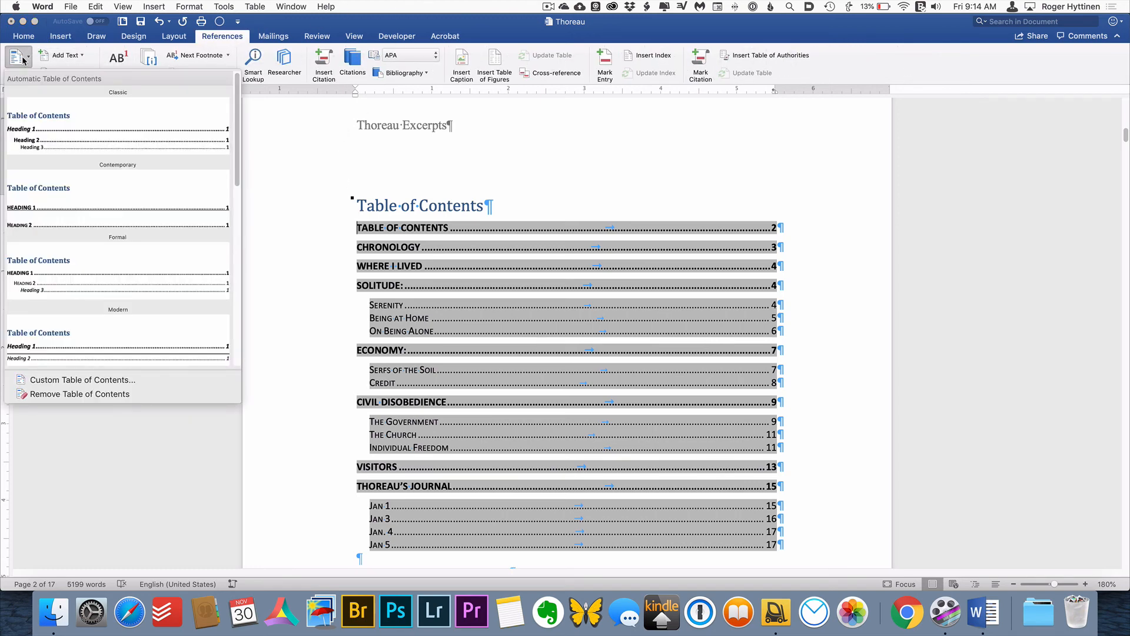
left_click(119, 394)
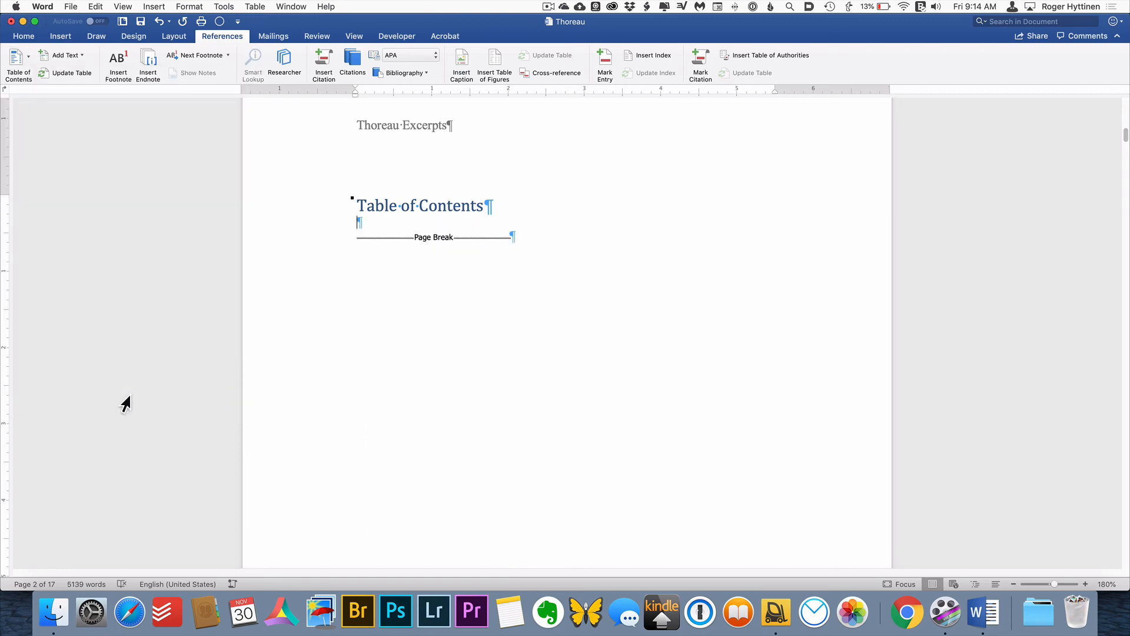